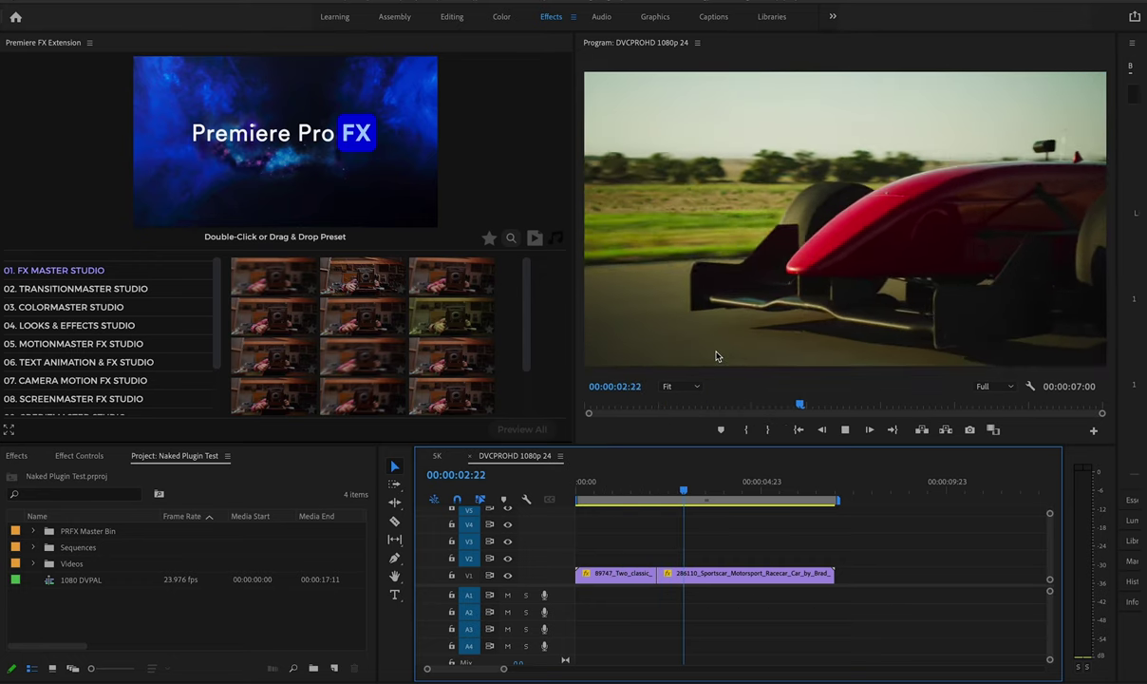
# Step: Stop playback at 00:00:02:08 and preview FX Master Studio's Camera Shake - Medium Intensity Quake and RGB Split preset
pyautogui.press('space')
pyautogui.moveTo(648, 488); pyautogui.dragTo(663, 488)
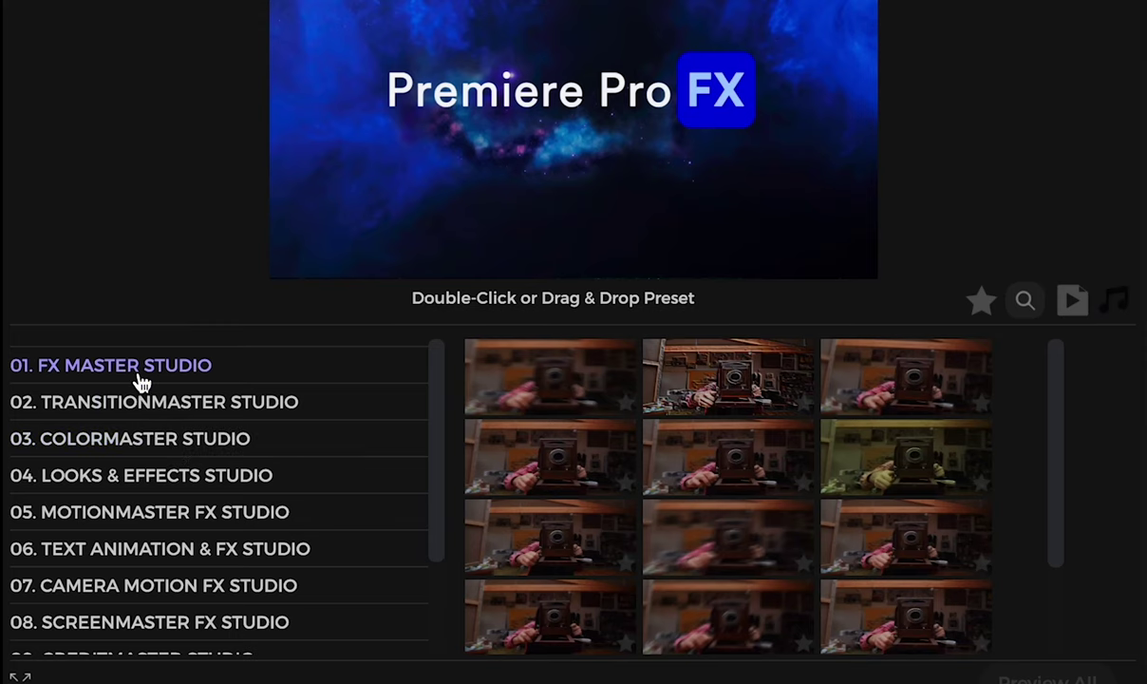
pyautogui.click(143, 376)
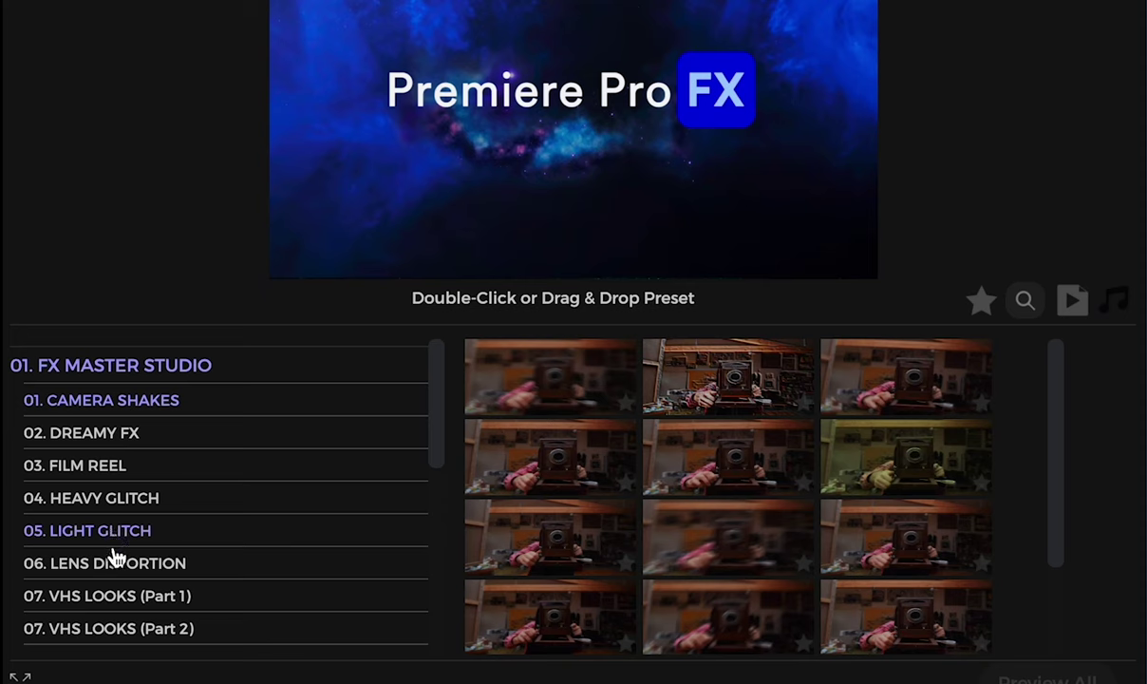
pyautogui.scroll(-1, 121, 591)
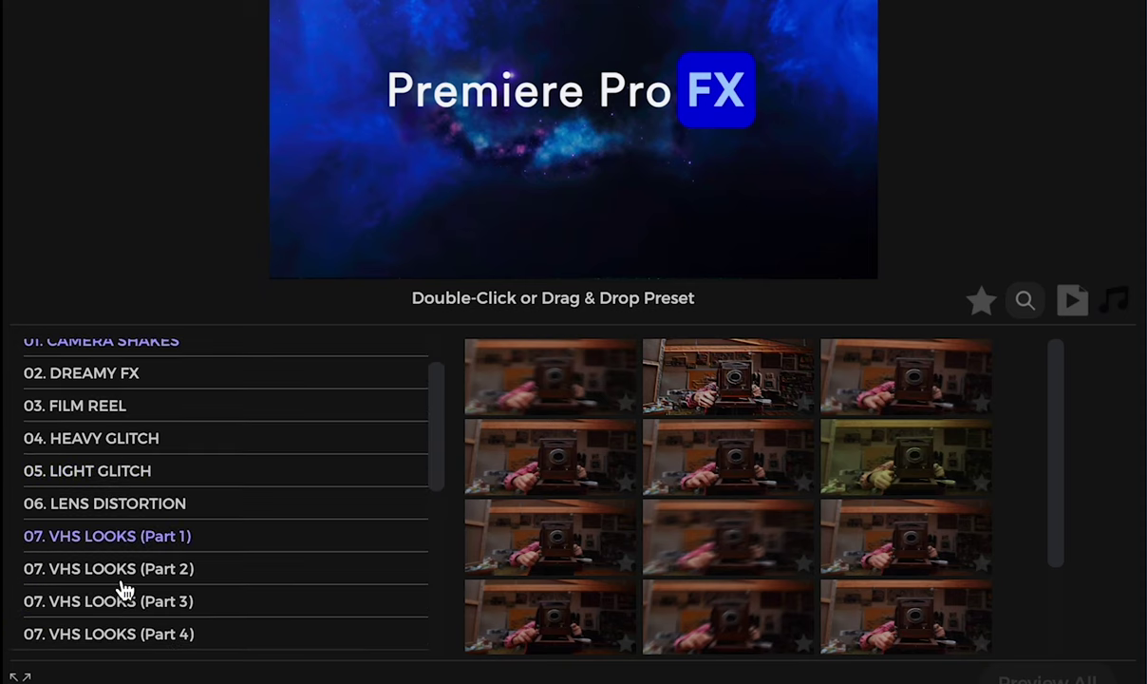
pyautogui.scroll(1, 133, 433)
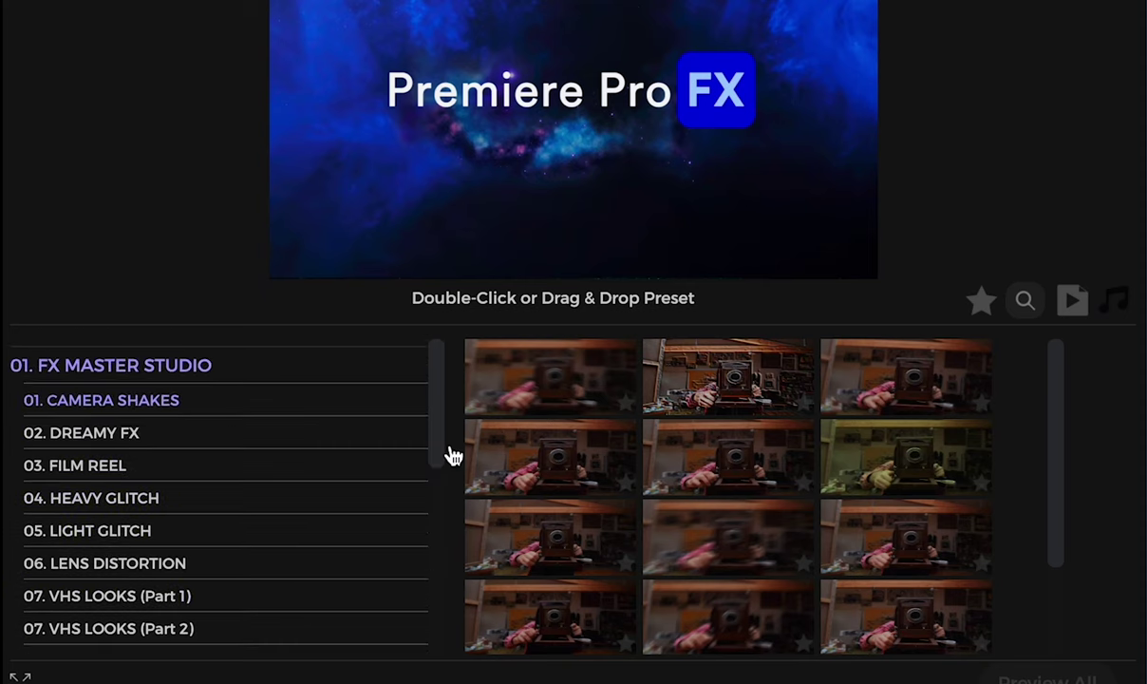
pyautogui.moveTo(708, 388)
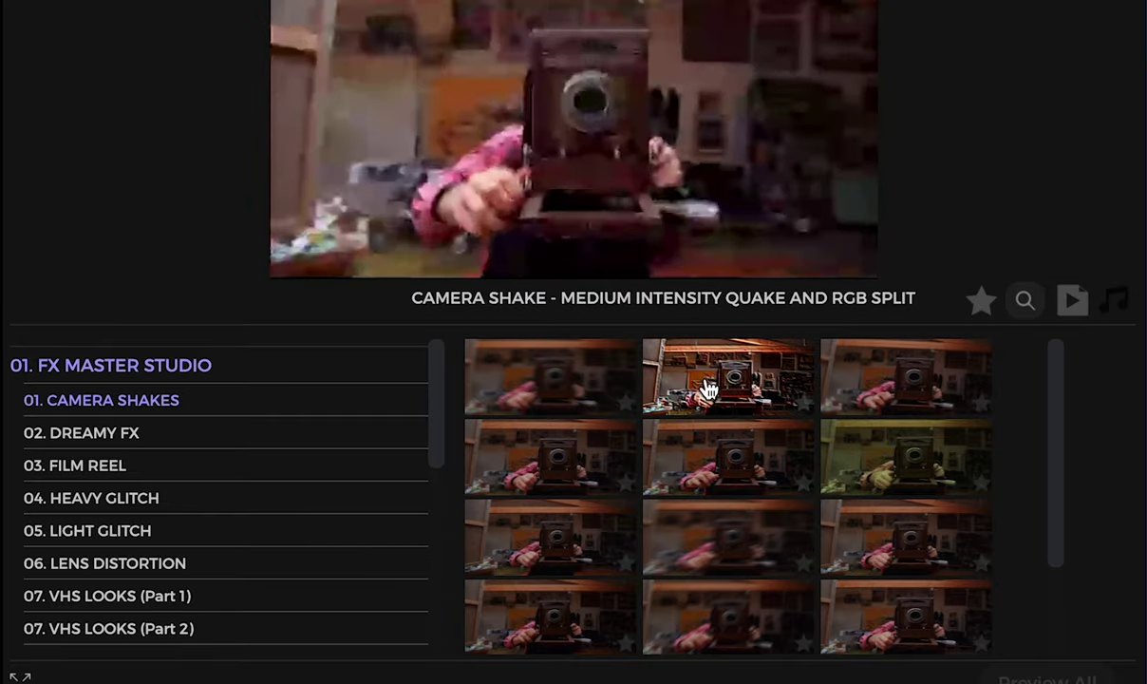
# Step: Apply the Camera Shake preset and stretch its FXMASTER layer from the sequence start to the clips' end
pyautogui.doubleClick(708, 387)
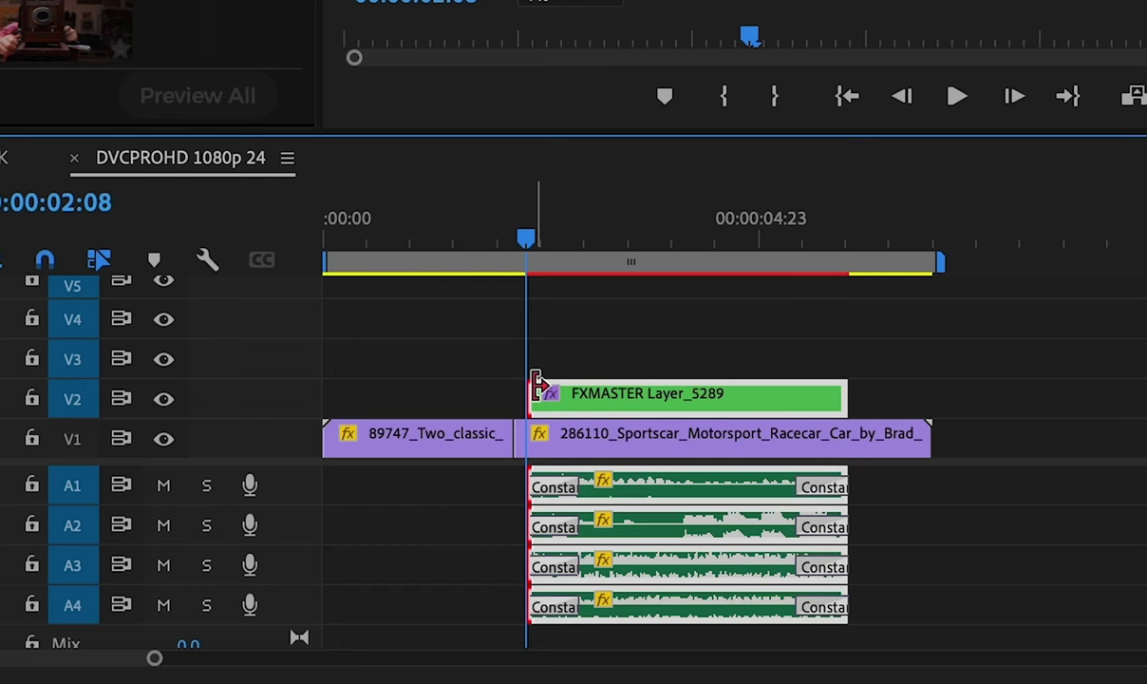
pyautogui.moveTo(536, 385); pyautogui.dragTo(327, 385)
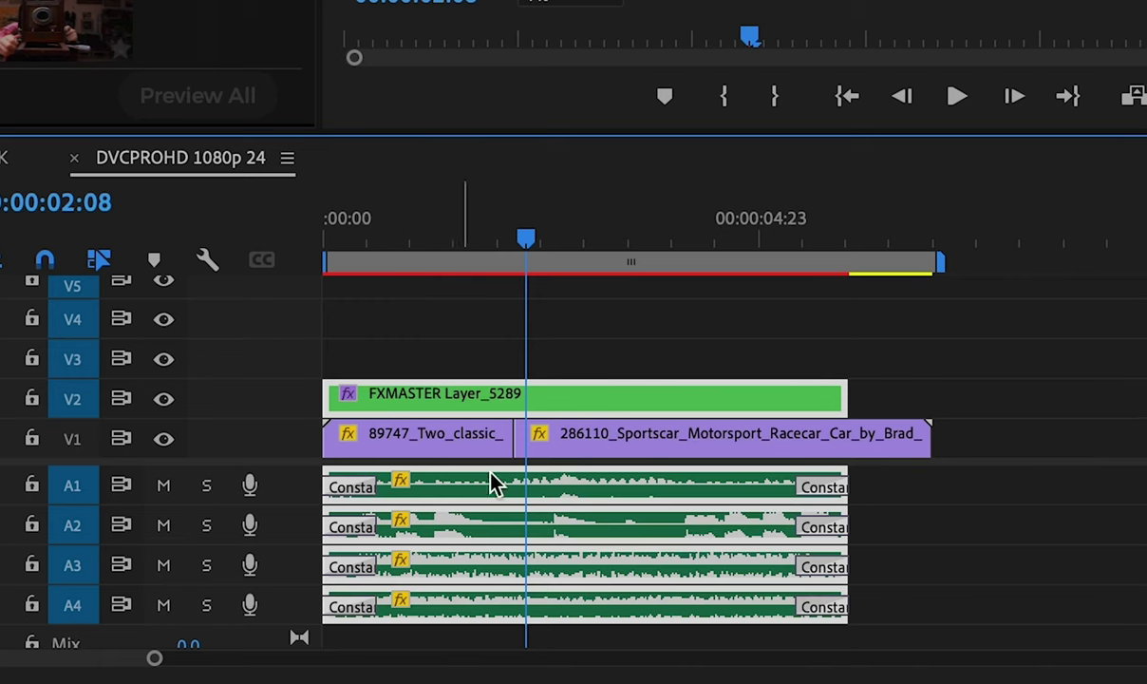
pyautogui.click(723, 384)
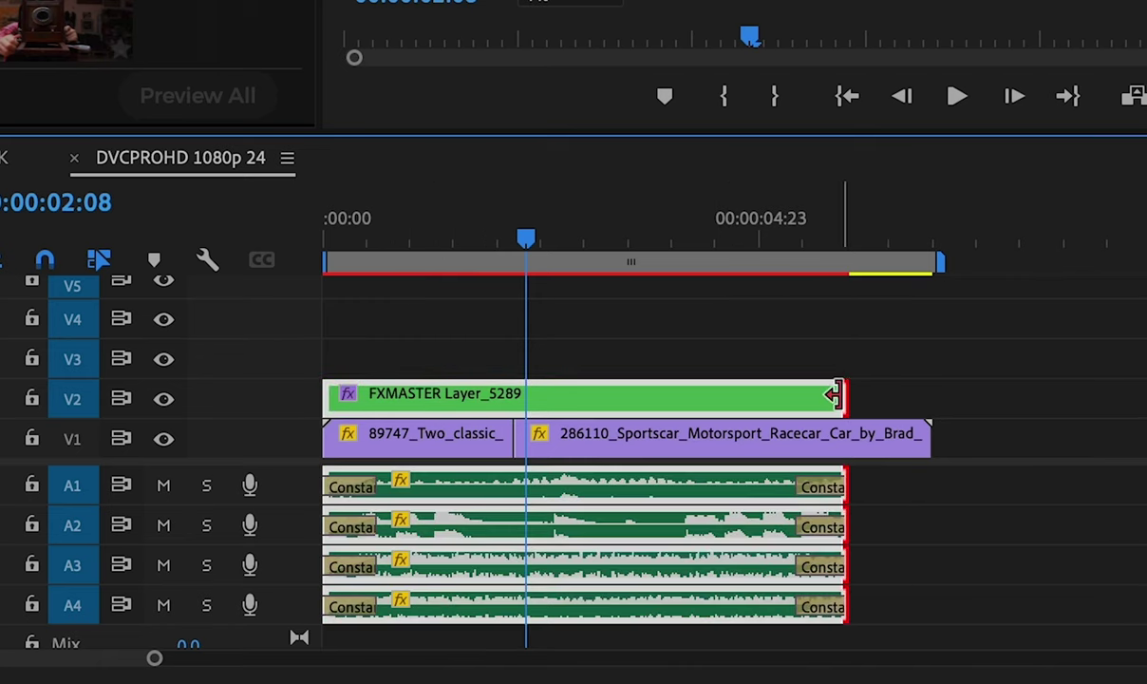
pyautogui.moveTo(833, 394); pyautogui.dragTo(930, 394)
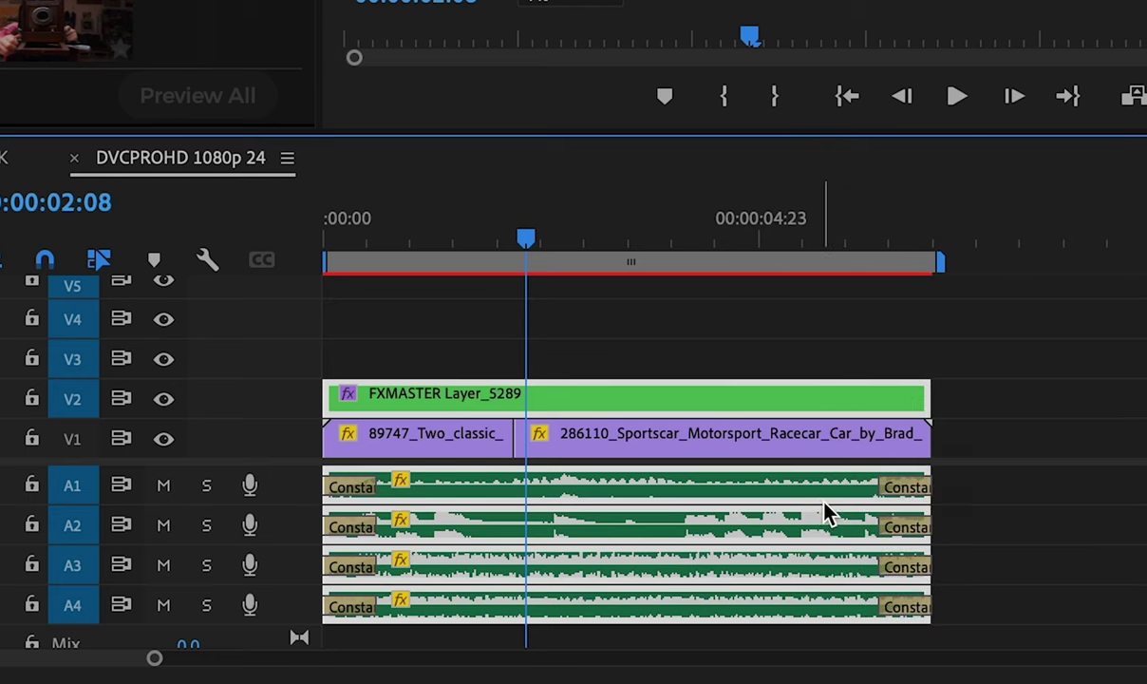
# Step: Play the shake back, stretch the layer past the clips, then delete it with its audio
pyautogui.press('-')
pyautogui.click(344, 217)
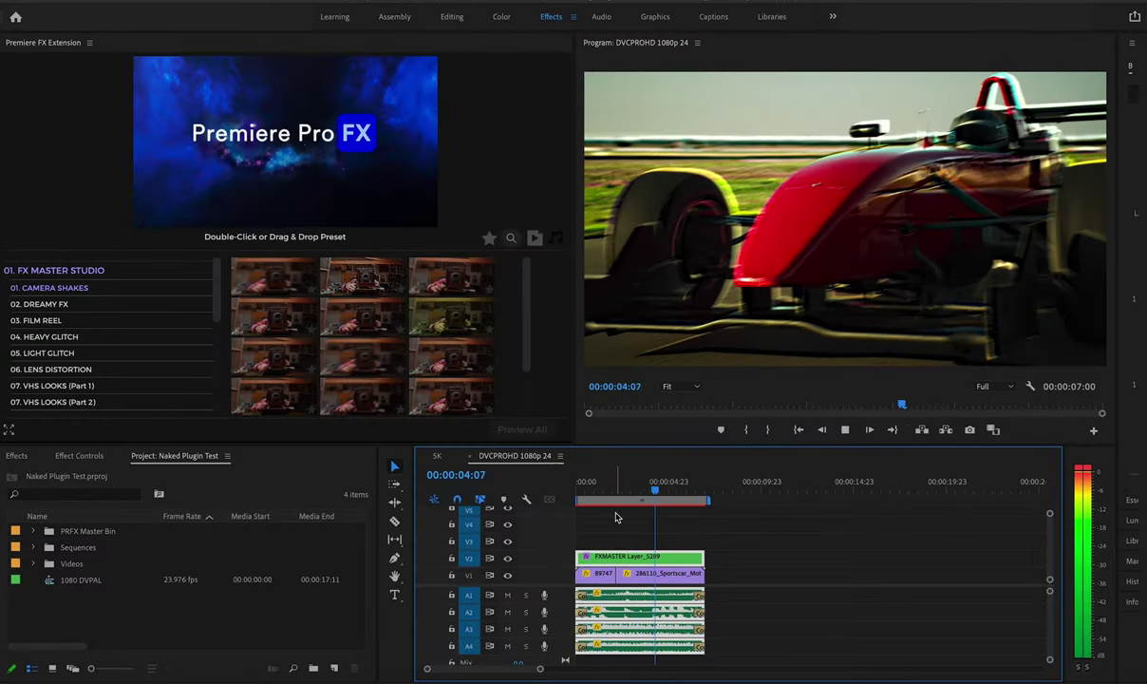
pyautogui.press('space')
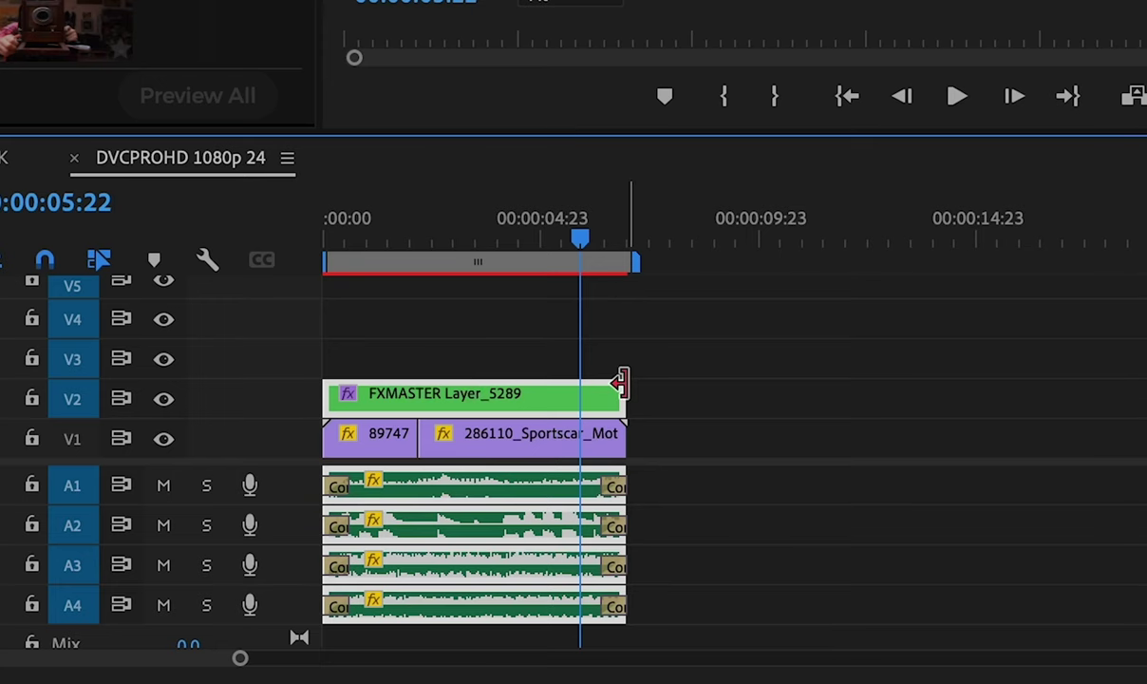
pyautogui.moveTo(619, 383); pyautogui.dragTo(1061, 463)
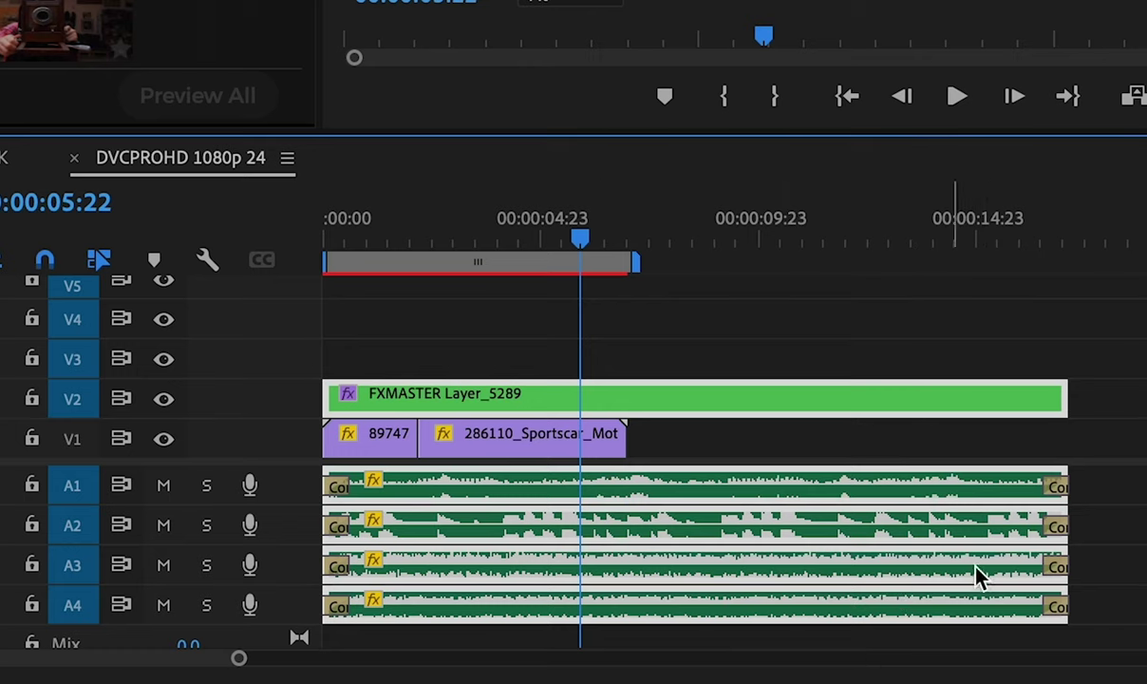
pyautogui.press('Delete')
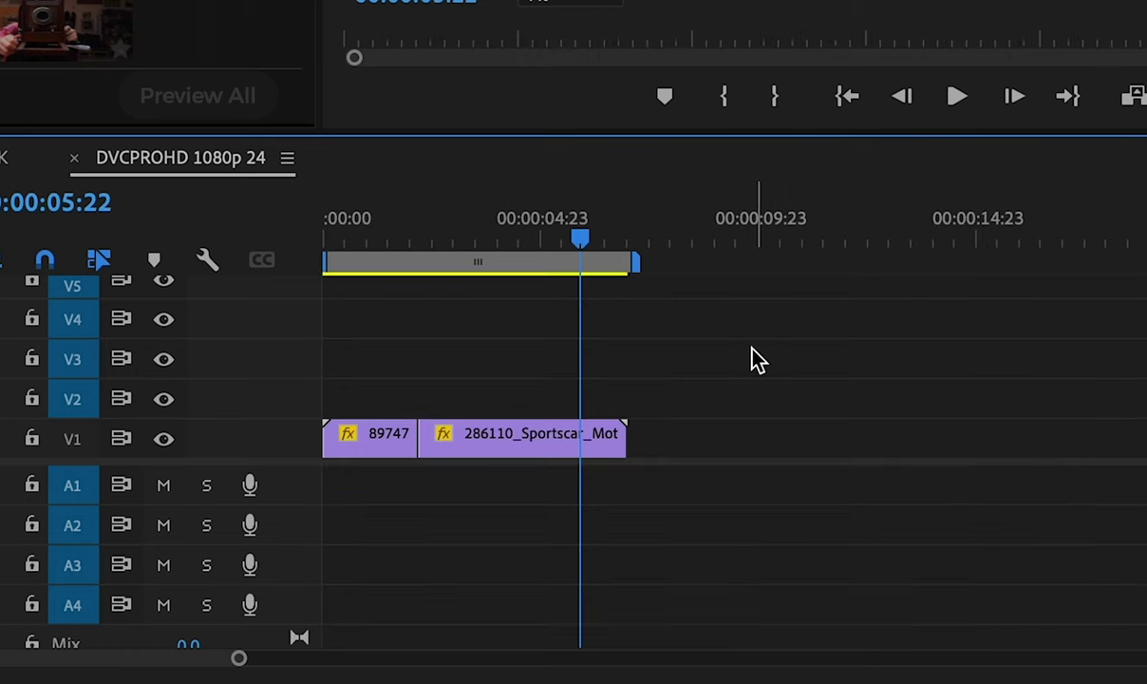
# Step: Browse to ColorMaster Studio's 16. URBAN GRADE and import its first preset as a 1_URBAN GRADE bin
pyautogui.click(59, 273)
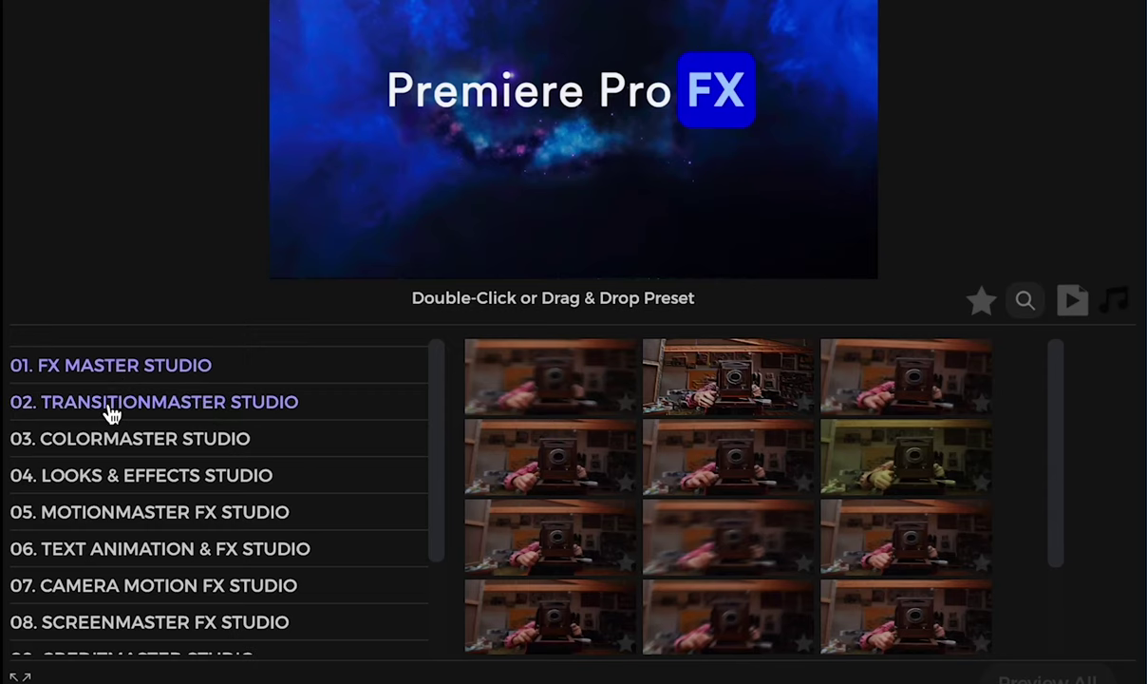
pyautogui.click(111, 413)
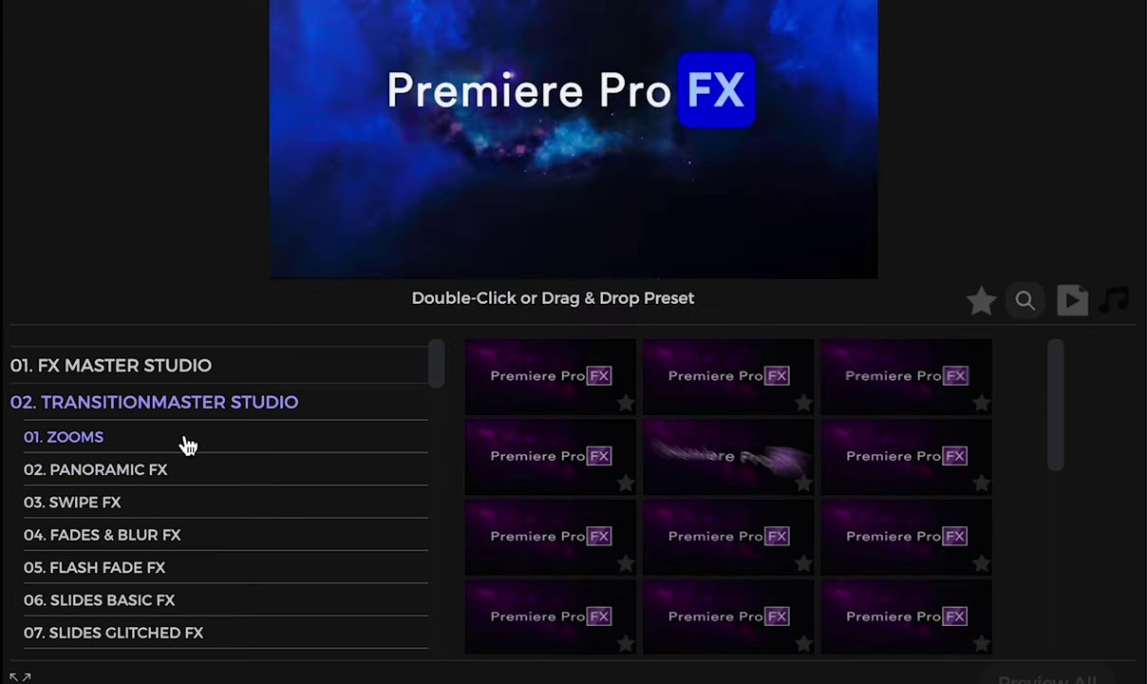
pyautogui.click(160, 411)
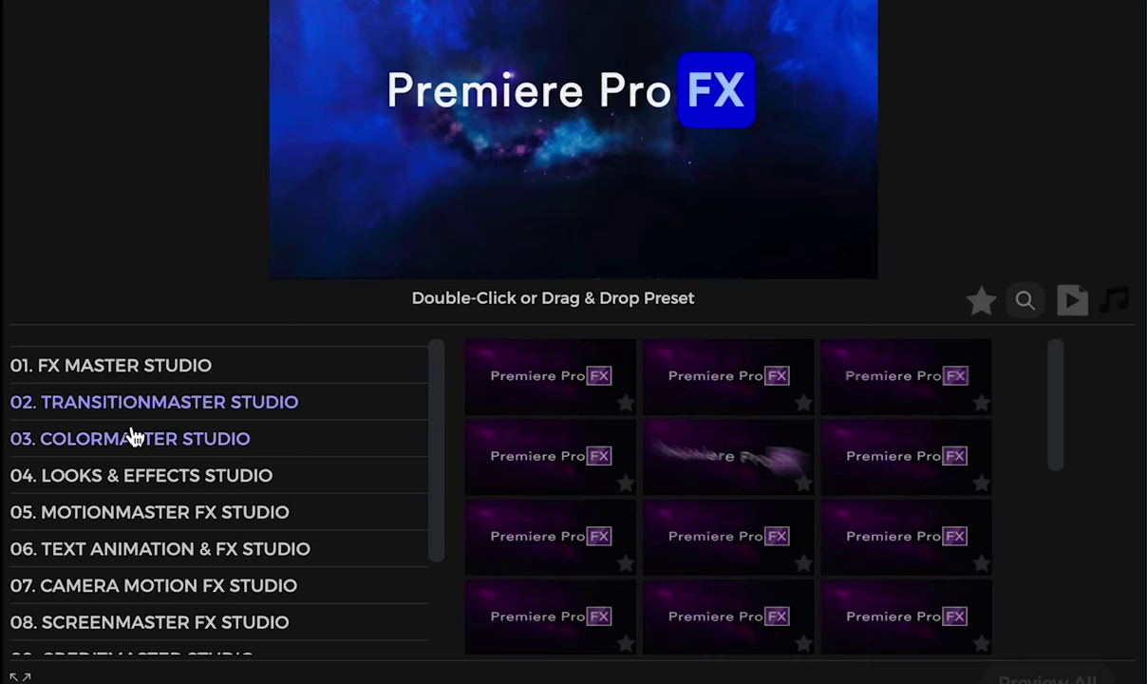
pyautogui.click(133, 435)
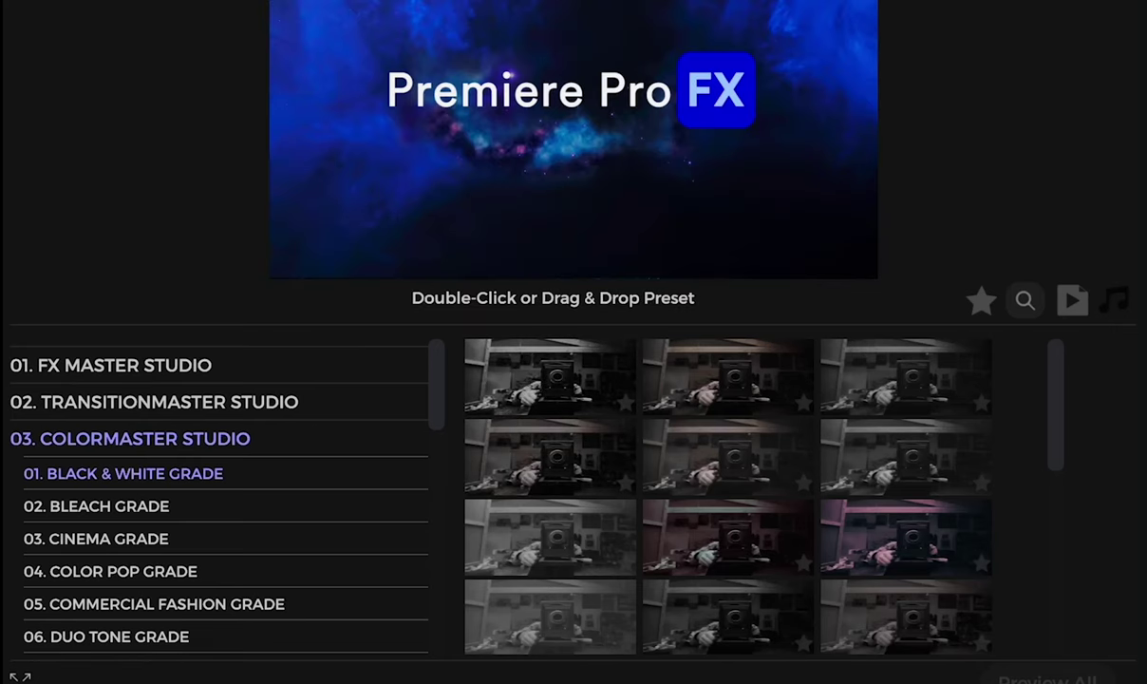
pyautogui.click(155, 515)
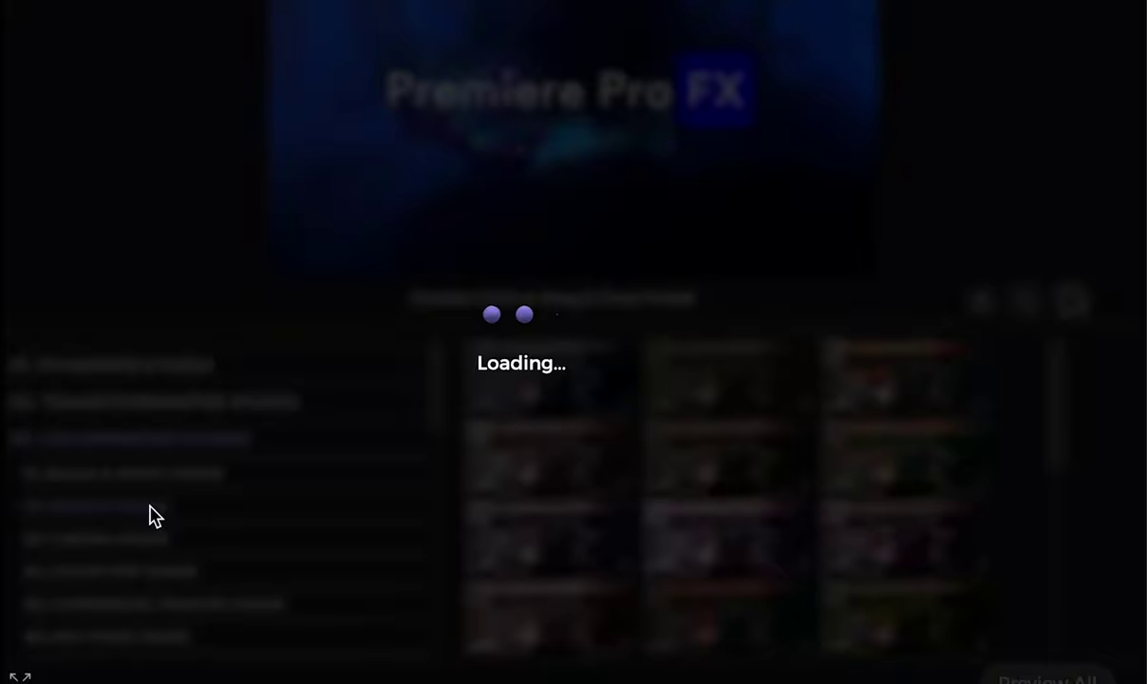
pyautogui.scroll(-5, 145, 551)
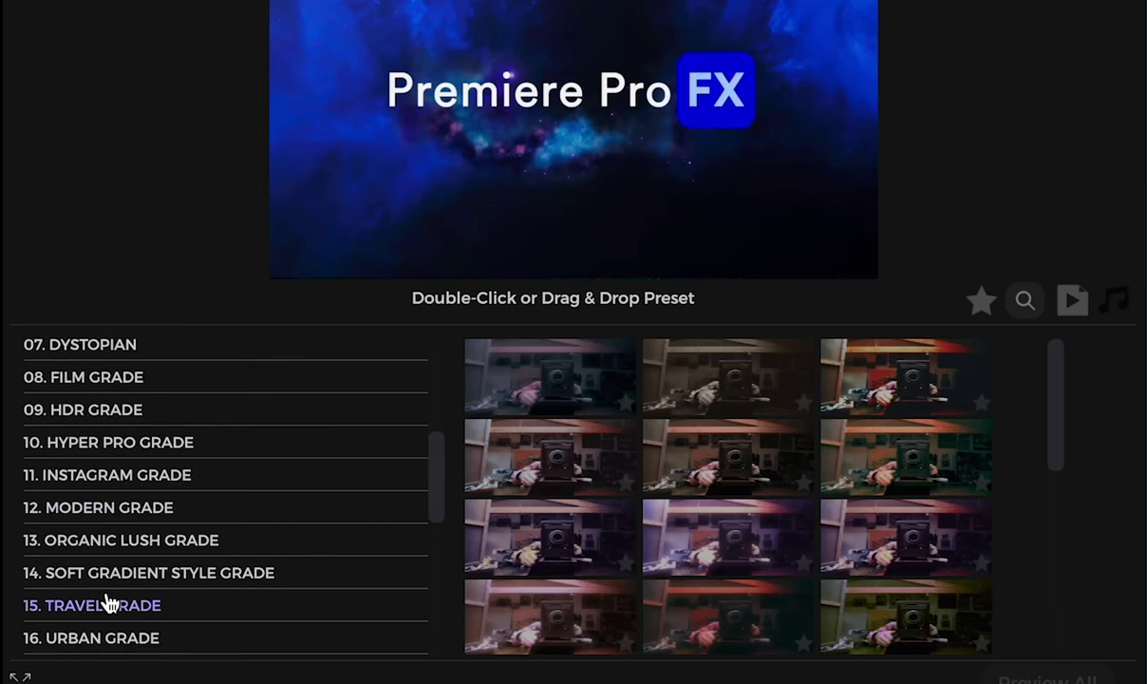
pyautogui.click(103, 637)
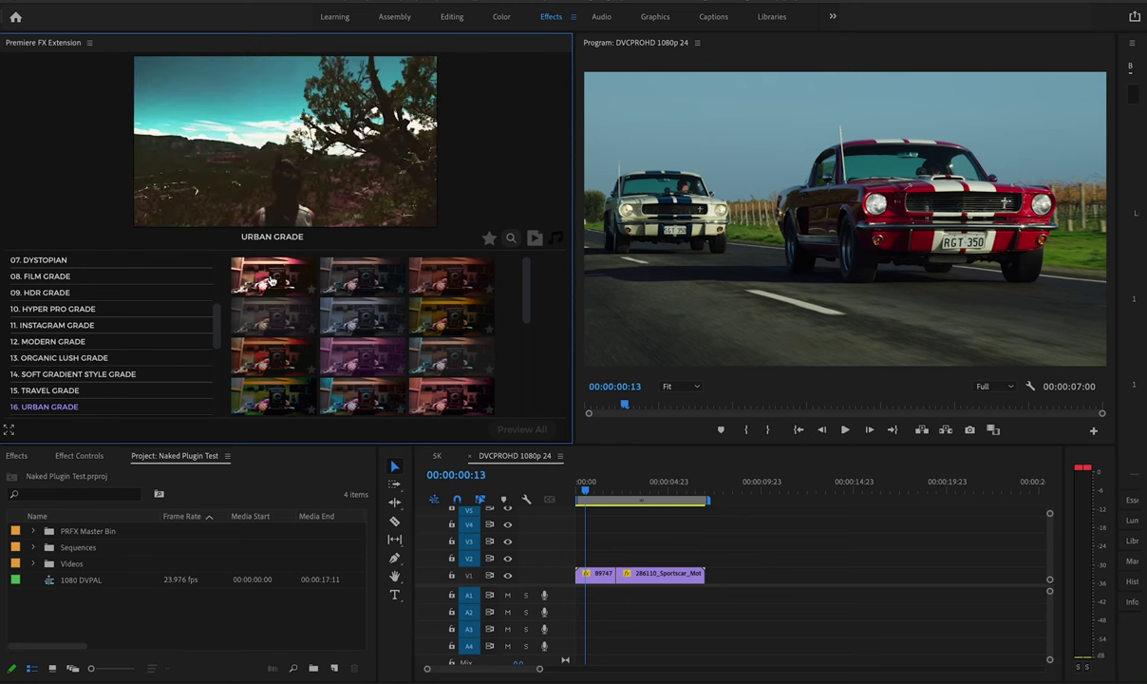
pyautogui.click(549, 384)
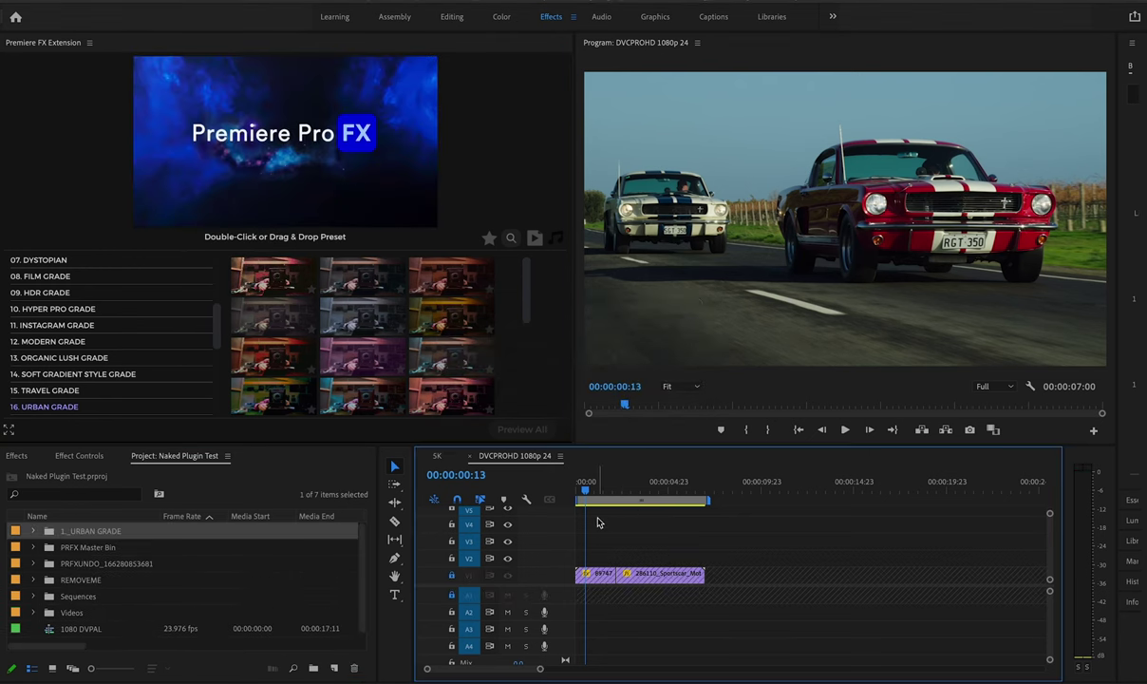
# Step: Trim the FXMASTER layer to start at 00:00:00, then preview Looks & Effects Studio's Shake FX Rock In & Out
pyautogui.moveTo(590, 556); pyautogui.dragTo(687, 556)
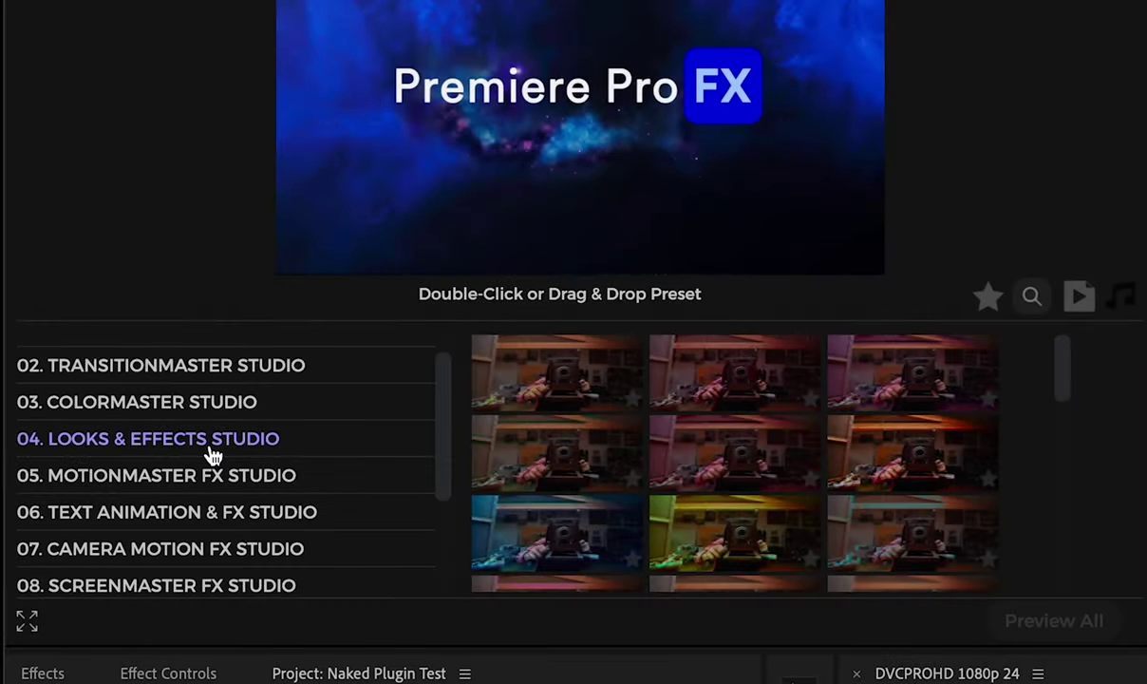
pyautogui.click(226, 444)
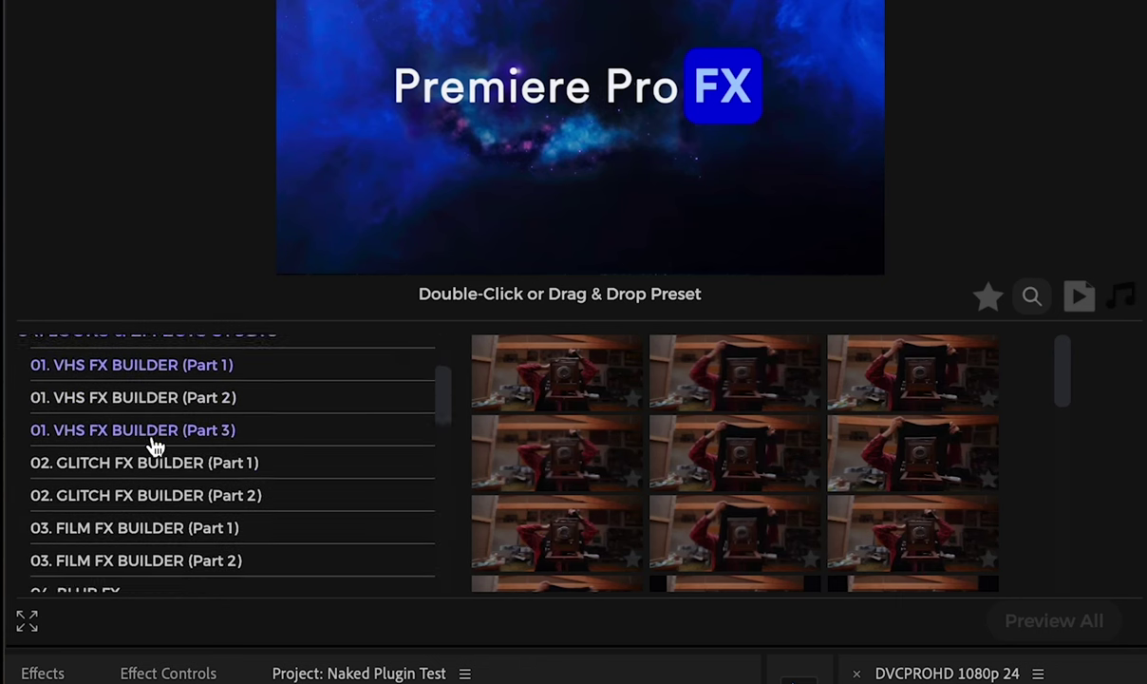
pyautogui.scroll(-1, 154, 444)
pyautogui.scroll(-3, 144, 449)
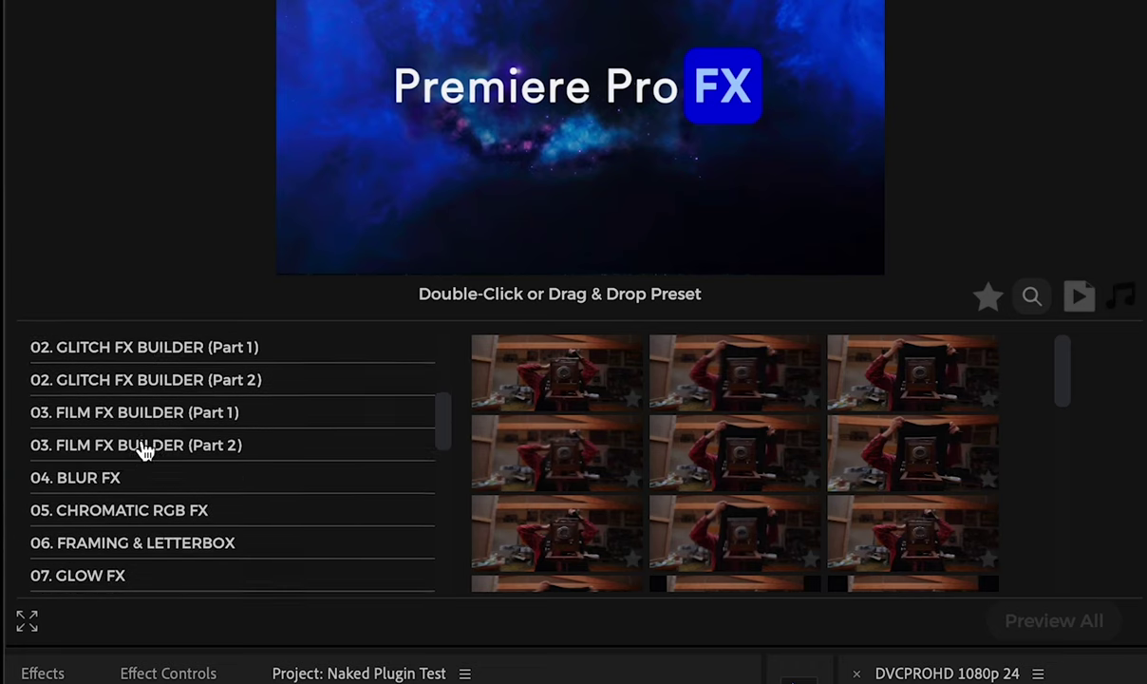
pyautogui.scroll(-1, 120, 397)
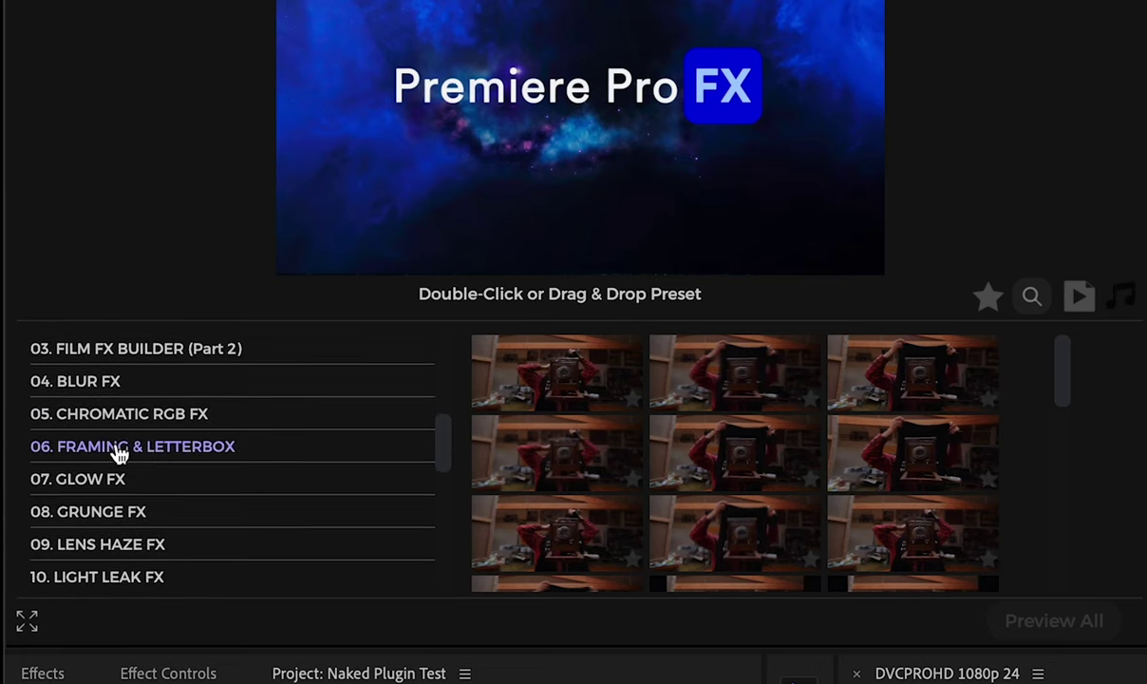
pyautogui.scroll(-2, 115, 450)
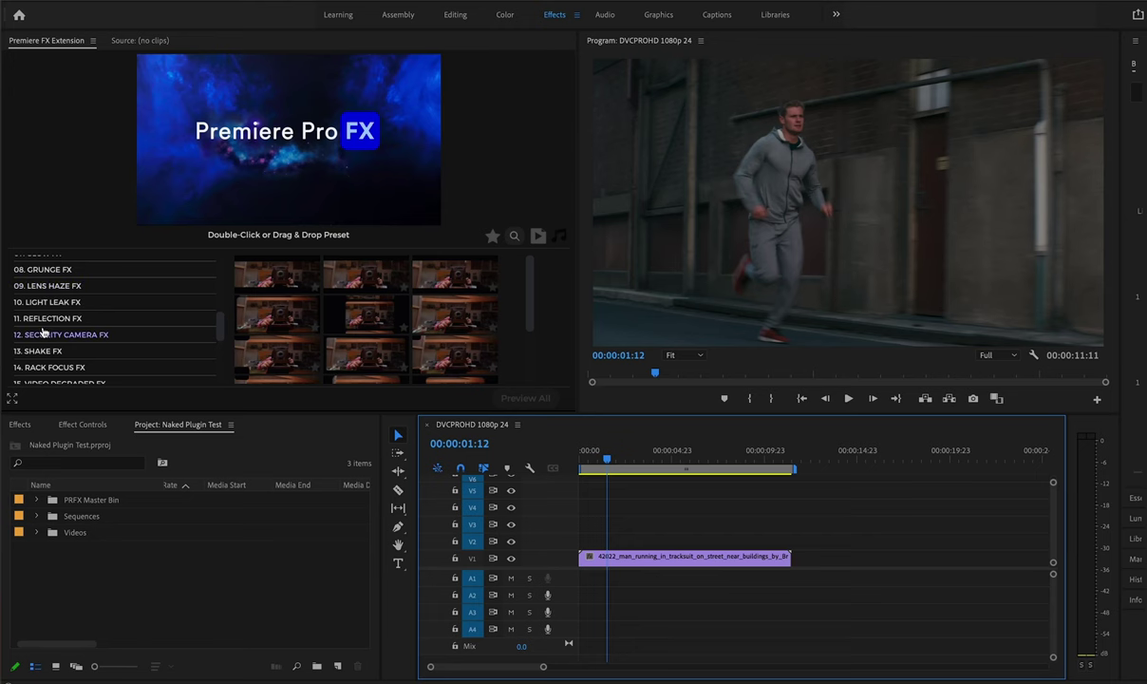
pyautogui.scroll(-4, 89, 467)
pyautogui.click(40, 300)
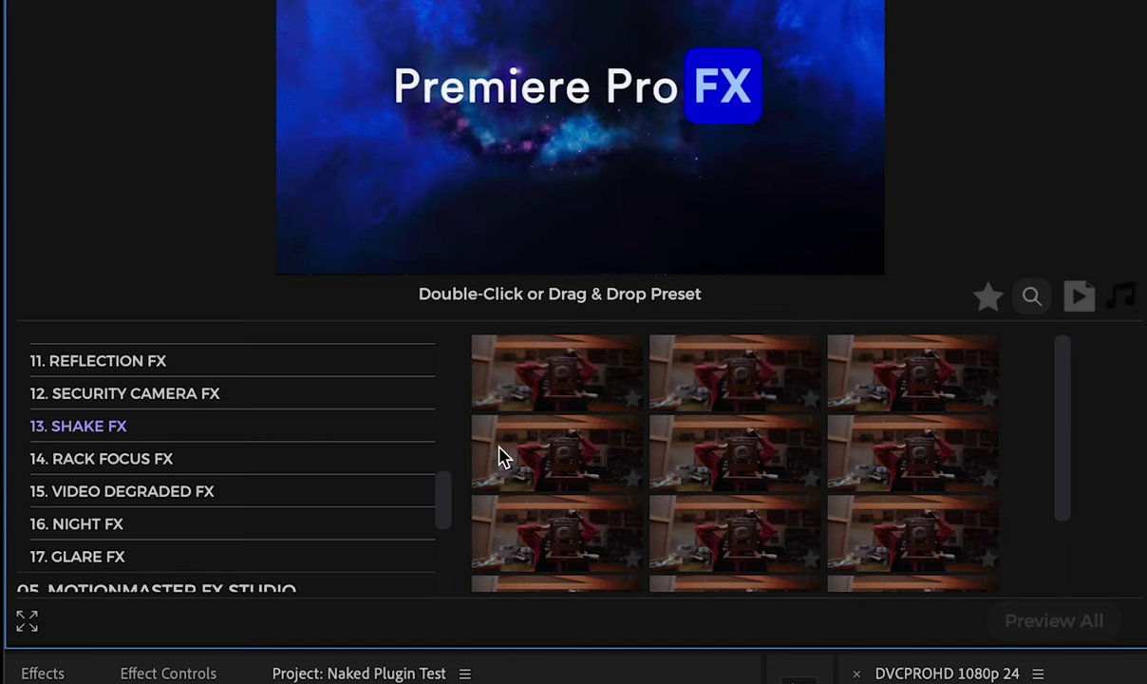
pyautogui.moveTo(266, 283)
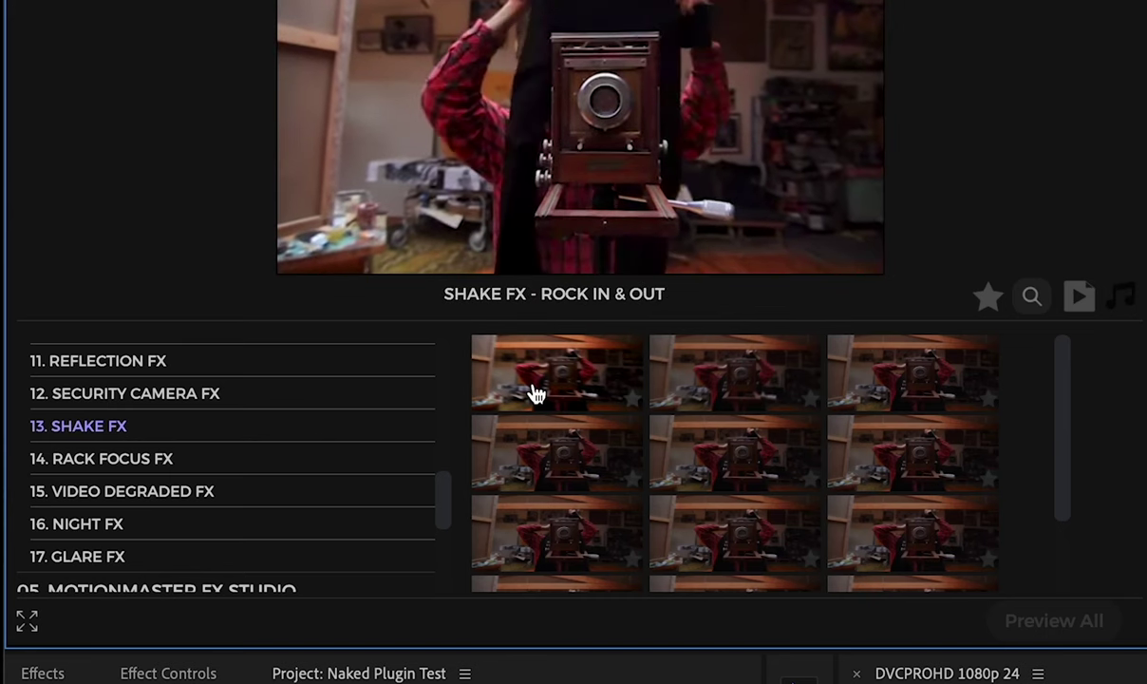
pyautogui.doubleClick(537, 393)
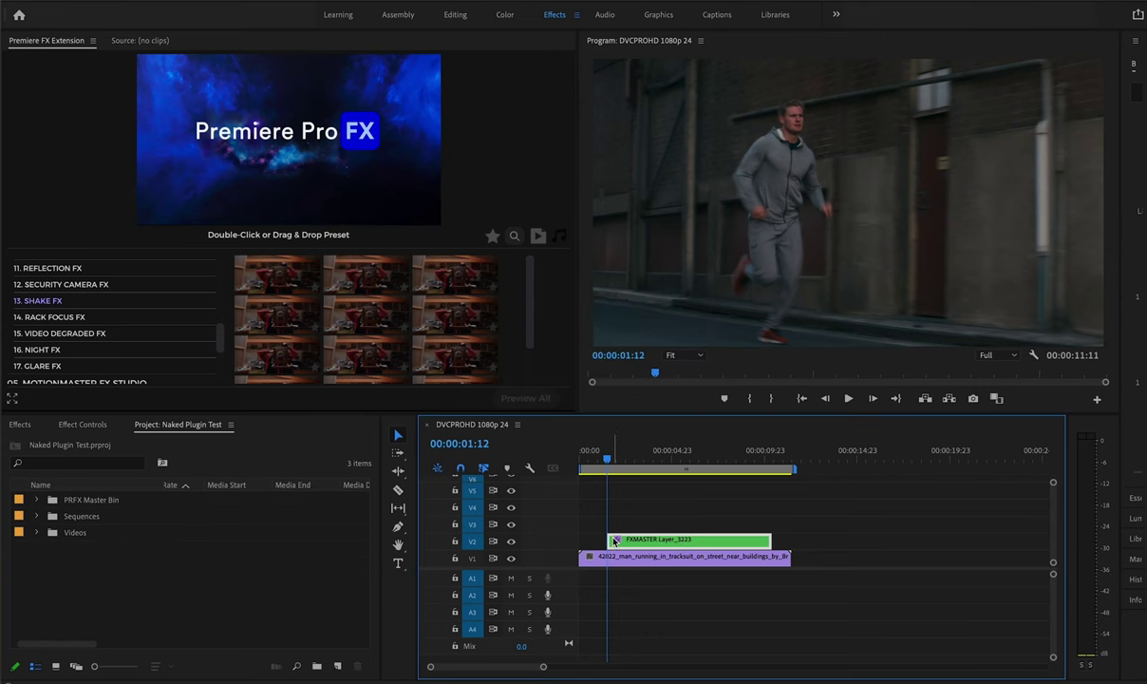
pyautogui.moveTo(614, 539); pyautogui.dragTo(586, 538)
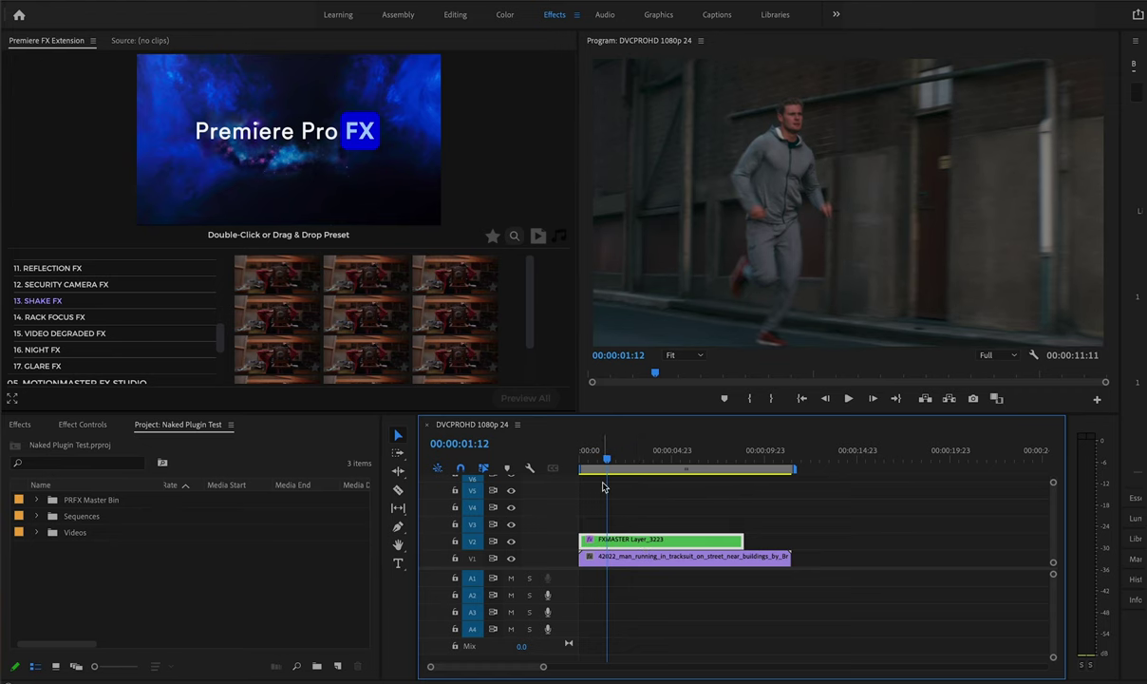
pyautogui.click(85, 424)
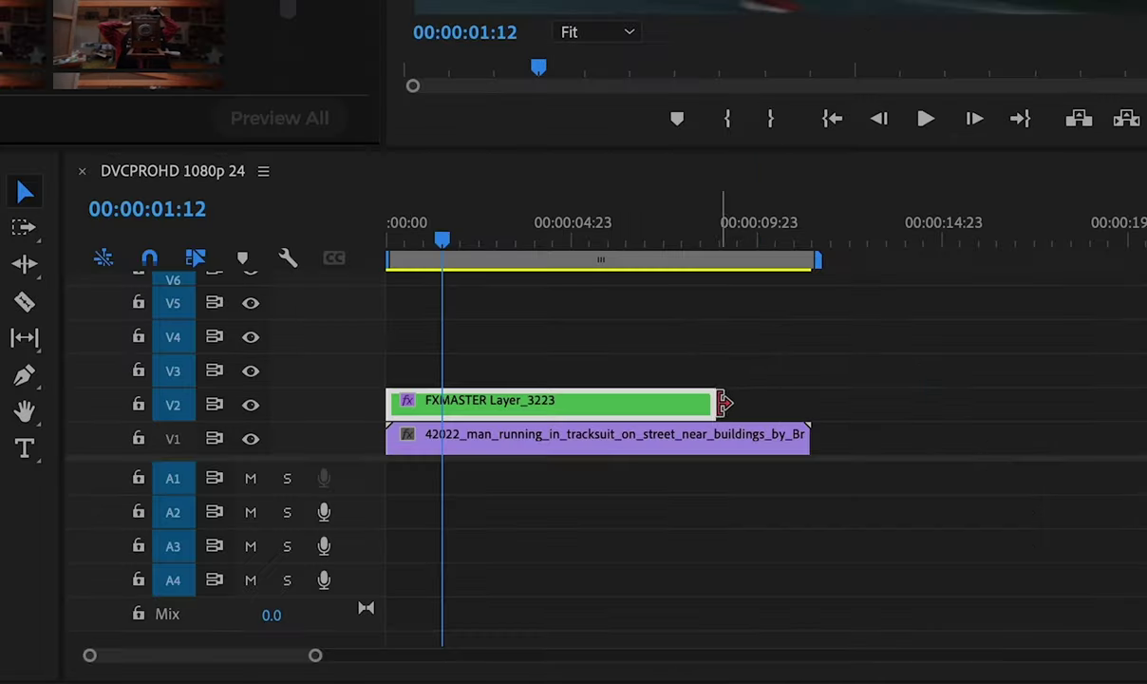
pyautogui.moveTo(712, 401); pyautogui.dragTo(807, 405)
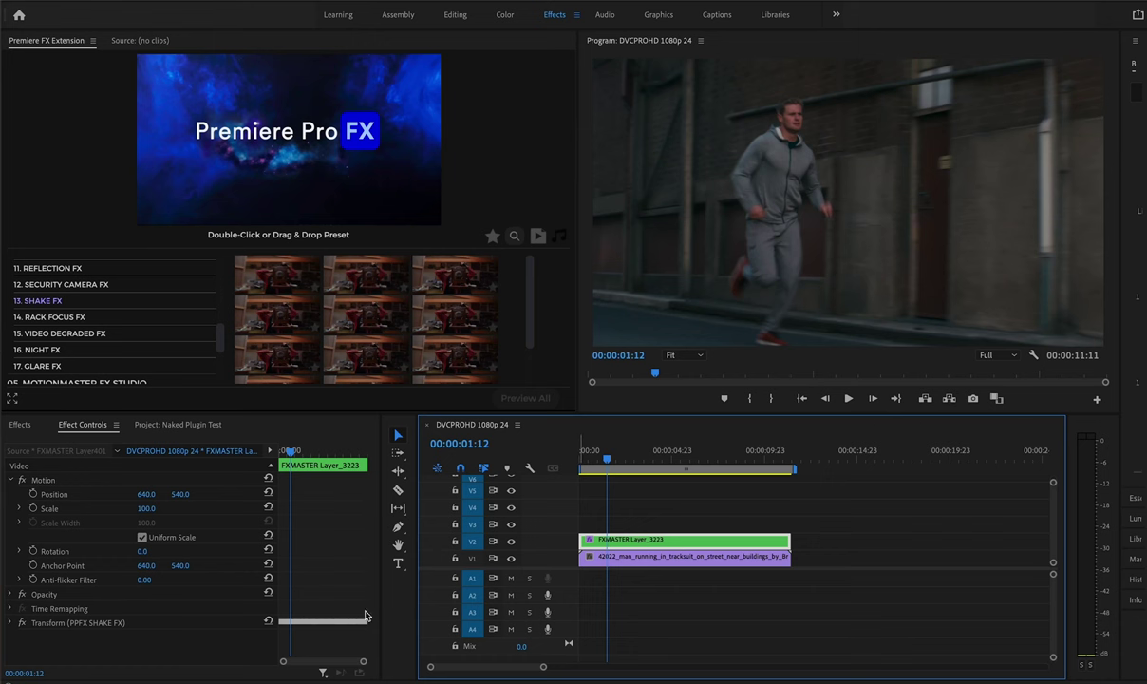
pyautogui.press('space')
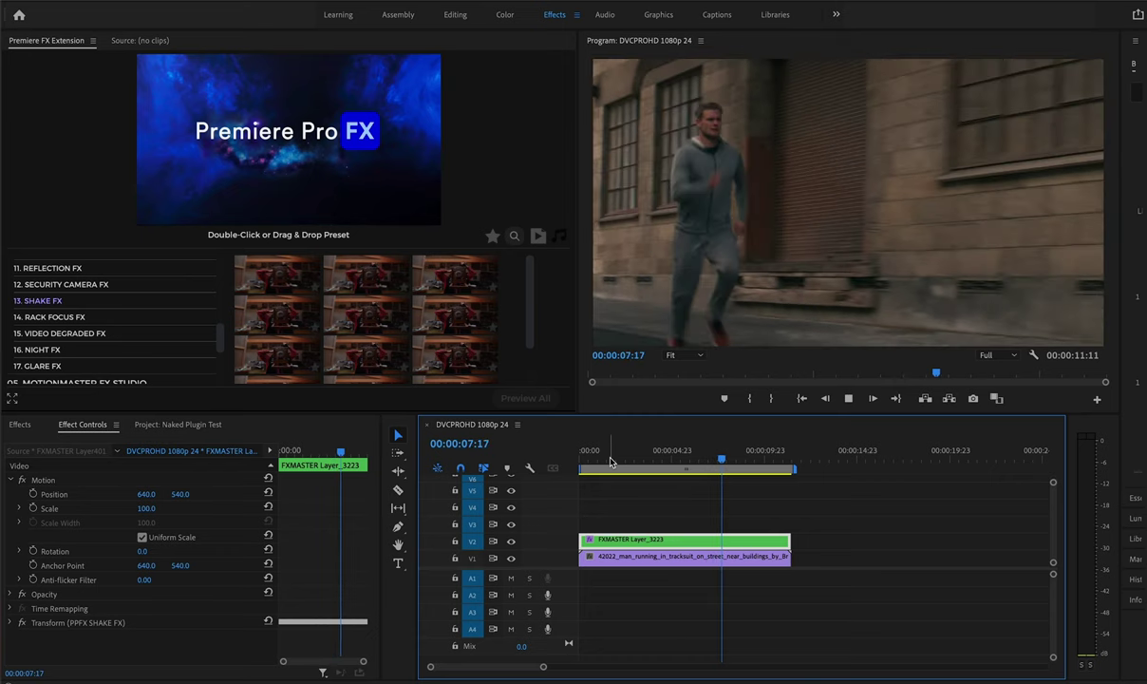
pyautogui.press('space')
pyautogui.press('Delete')
# Step: Rewind to the start and import Camera Motion FX Studio's Zoom Handheld Choas preset from 09. HANDHELD CAMERA
pyautogui.press('Home')
pyautogui.press('space')
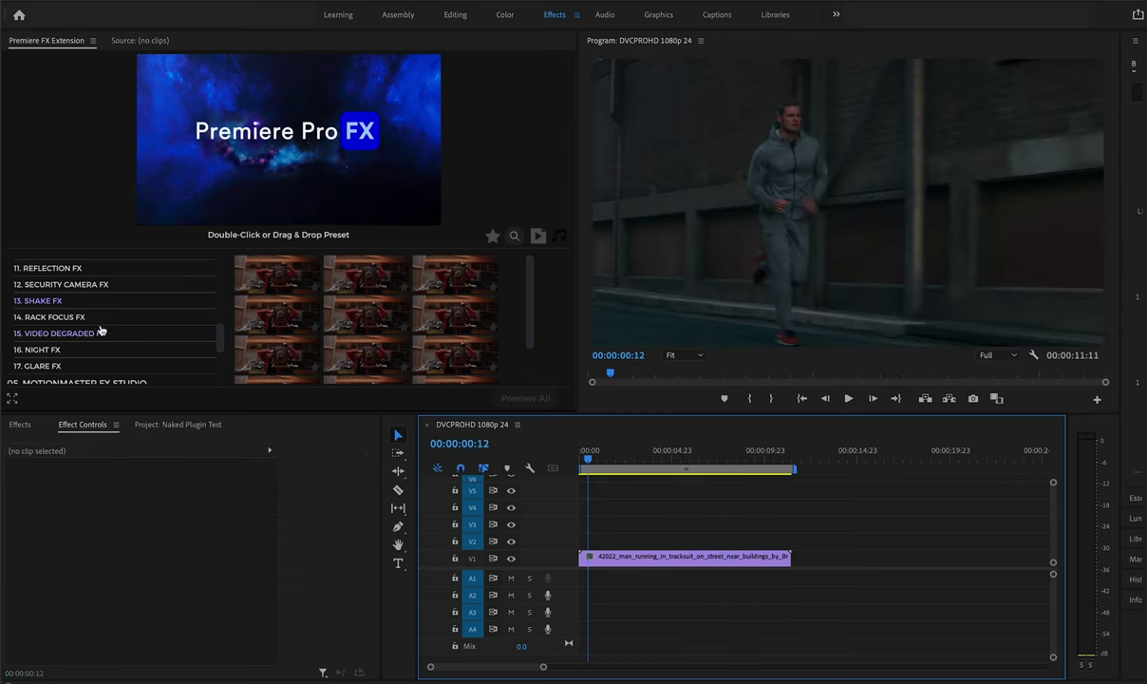
pyautogui.scroll(-3, 55, 316)
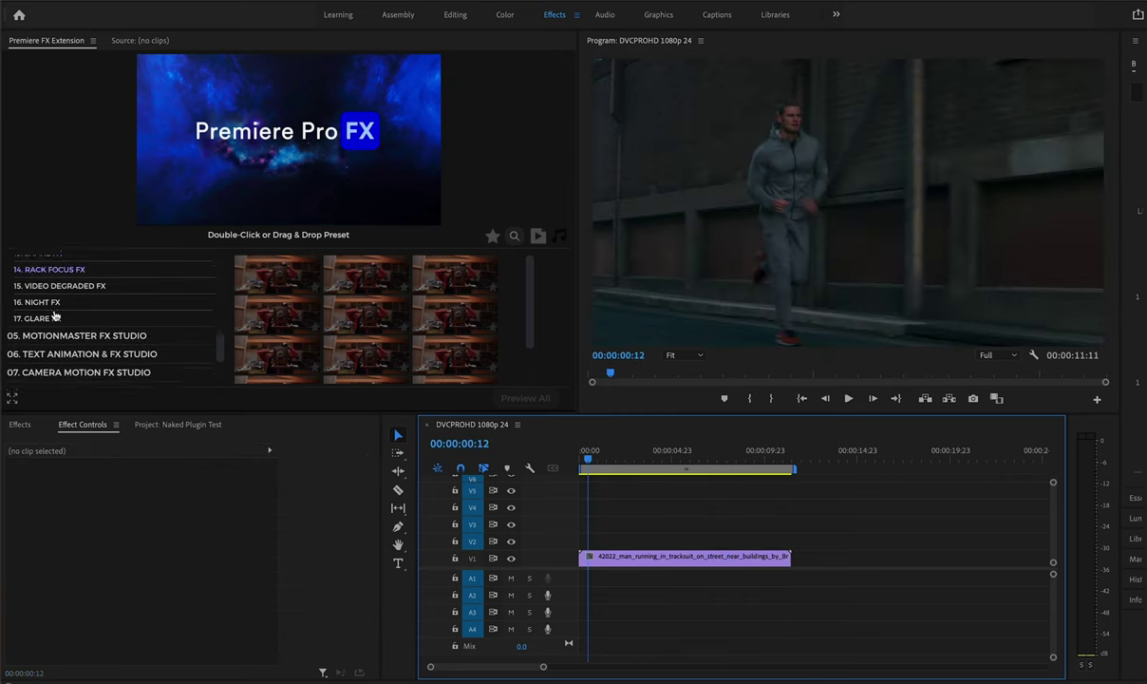
pyautogui.click(49, 330)
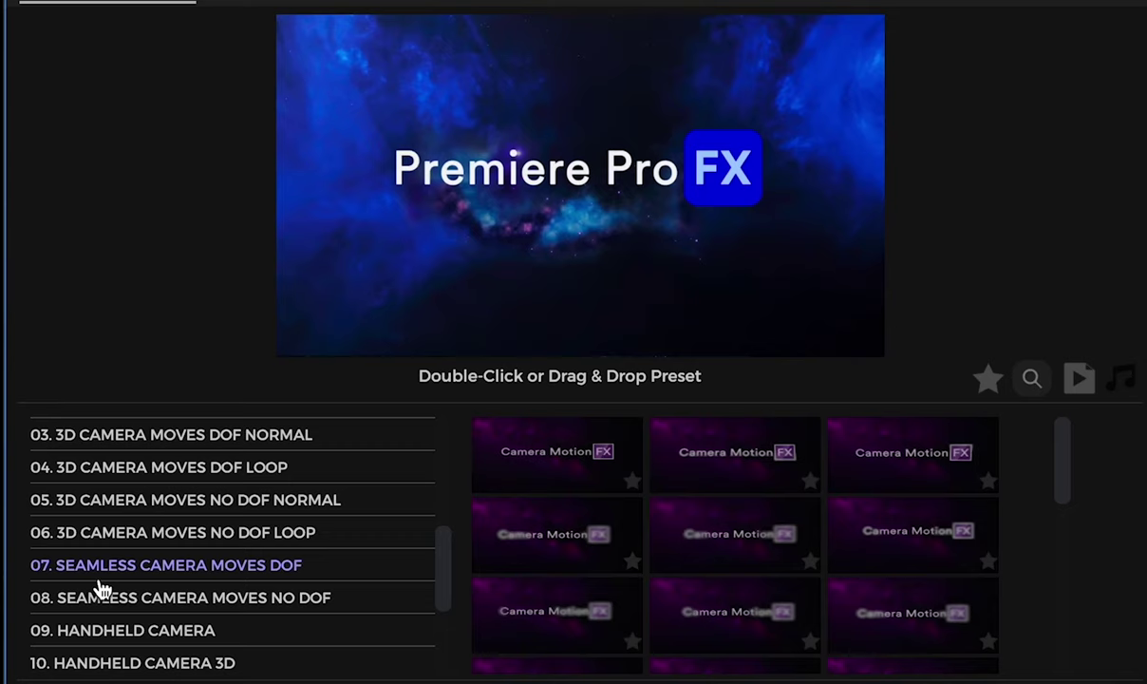
pyautogui.scroll(-2, 49, 342)
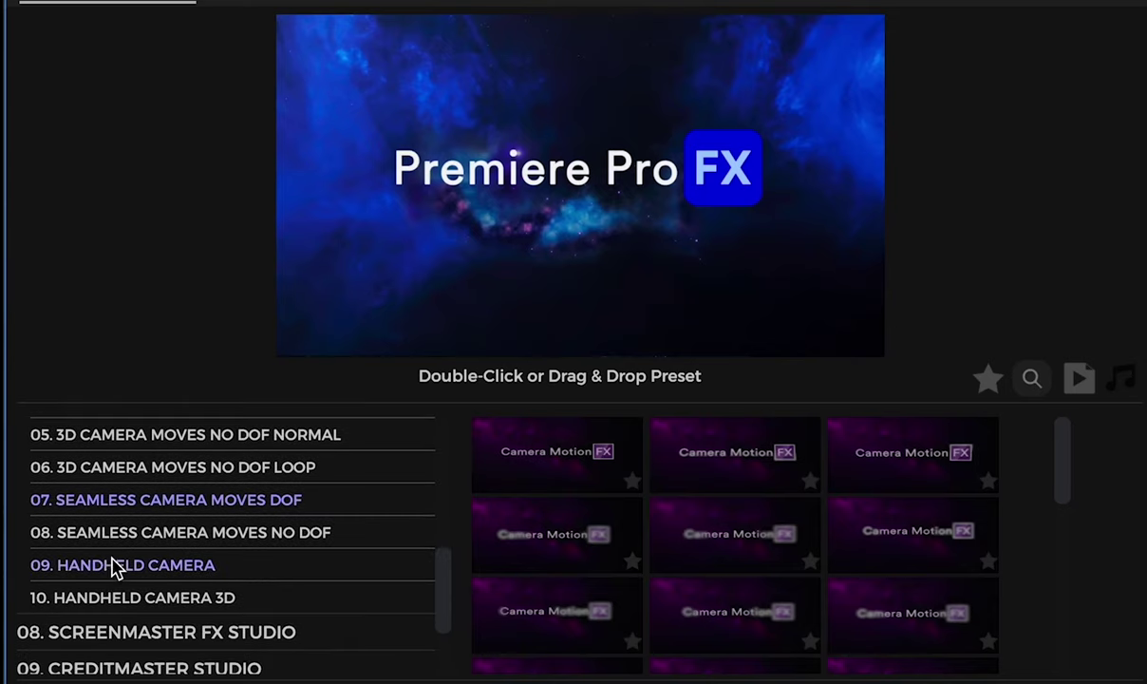
pyautogui.click(114, 566)
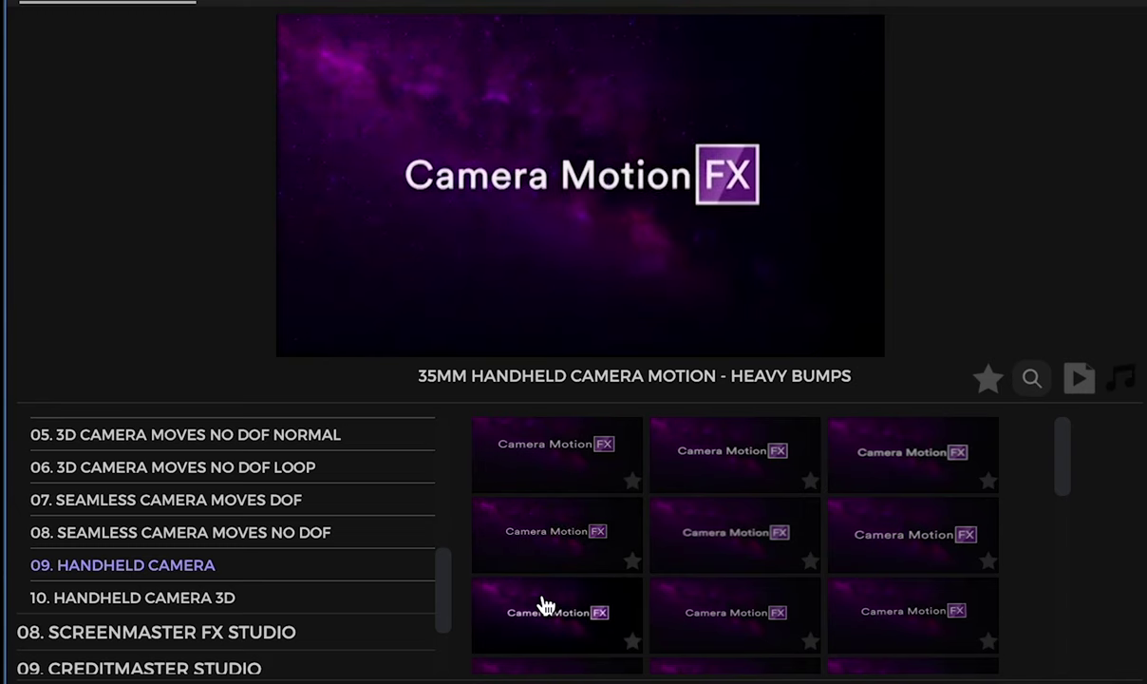
pyautogui.scroll(-3, 546, 606)
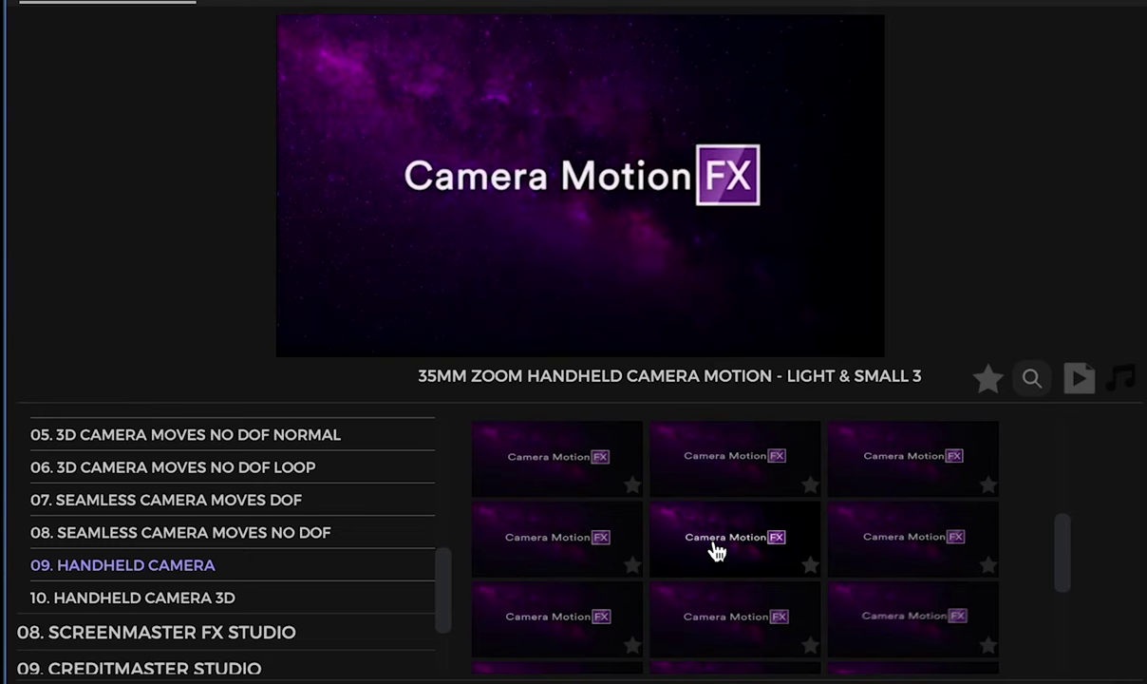
pyautogui.scroll(-2, 588, 530)
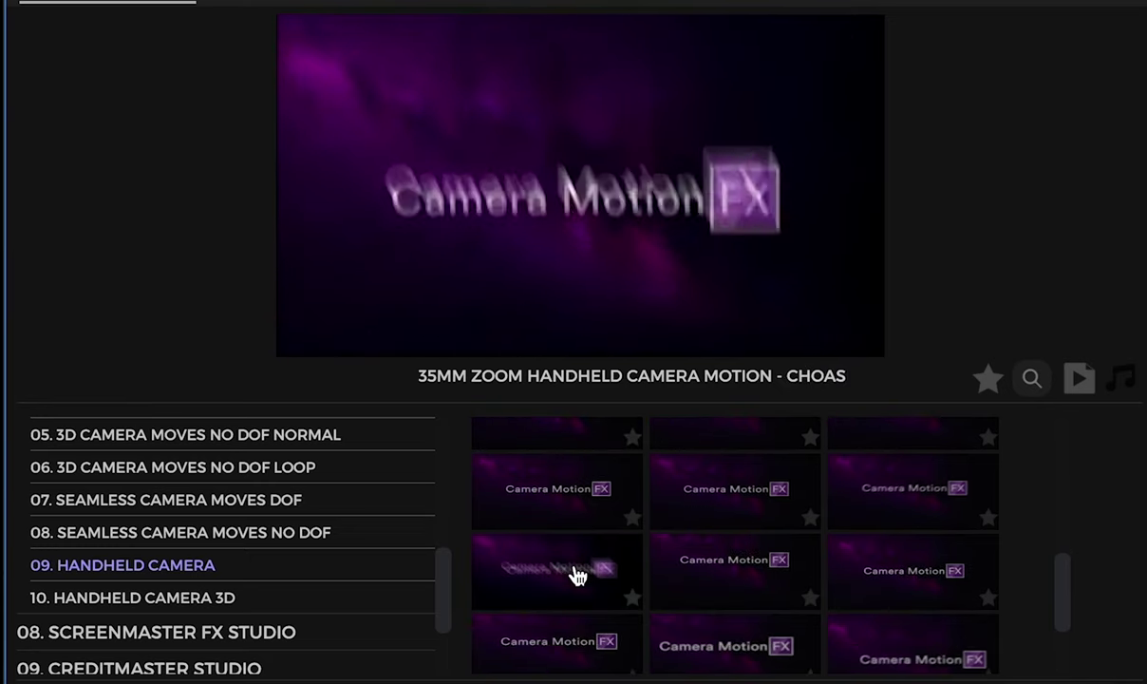
pyautogui.click(578, 576)
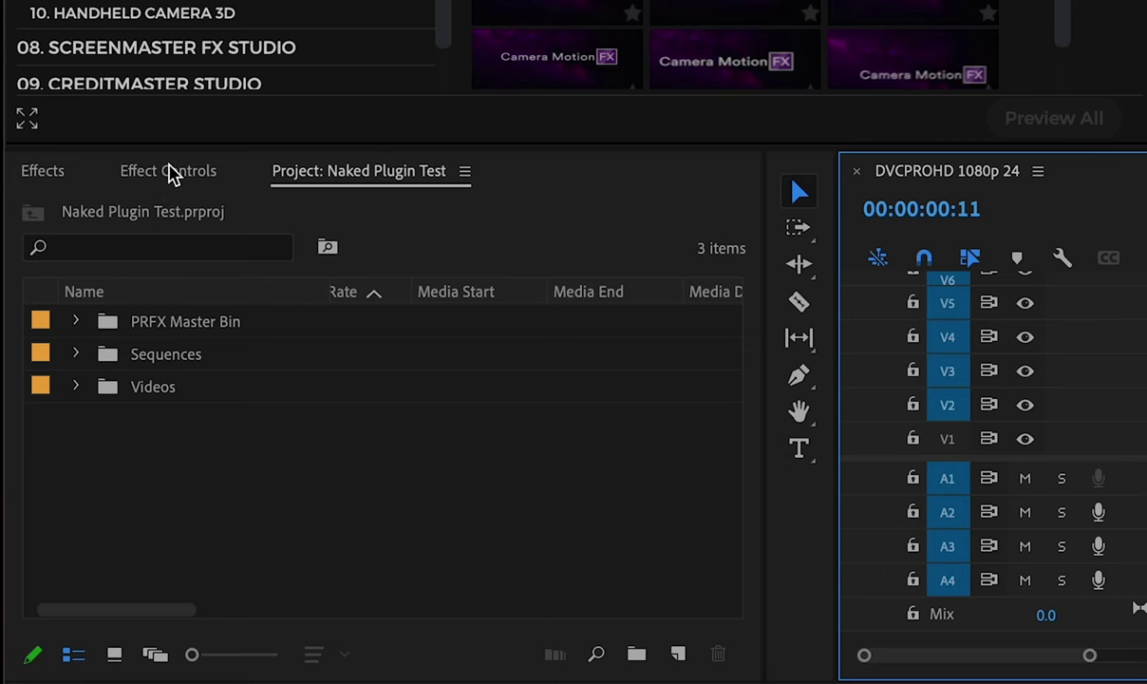
# Step: Inspect the layer's Transform (PPFX MOCAM FX) effect and trim the layer to the running clip's end
pyautogui.click(81, 425)
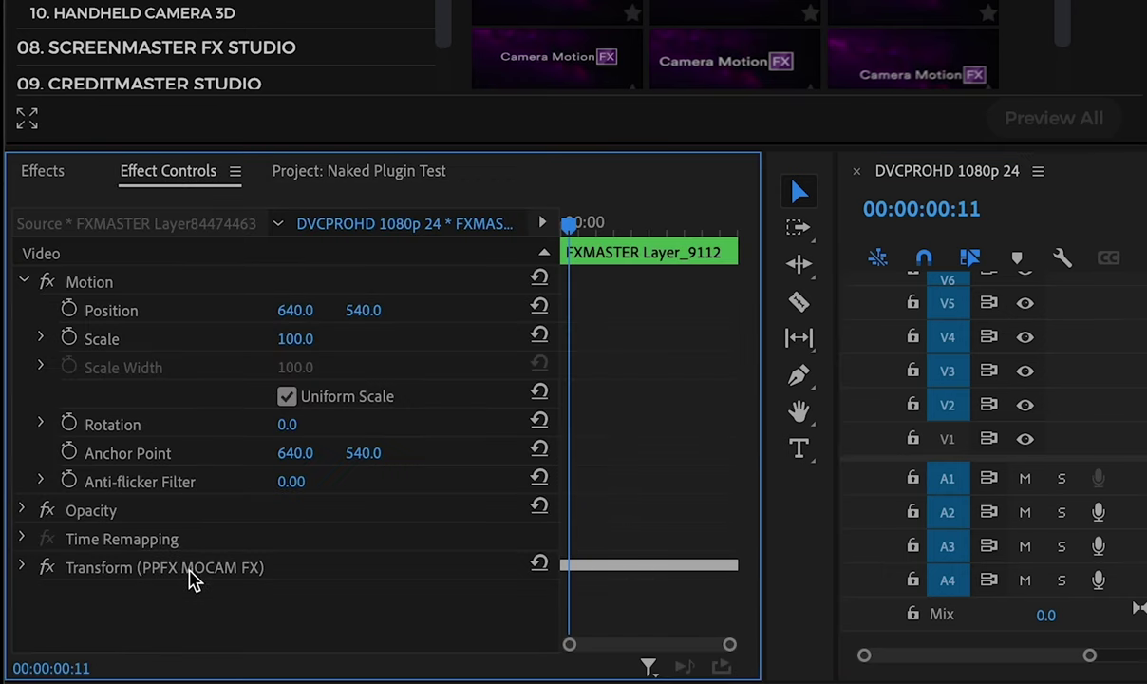
pyautogui.click(190, 579)
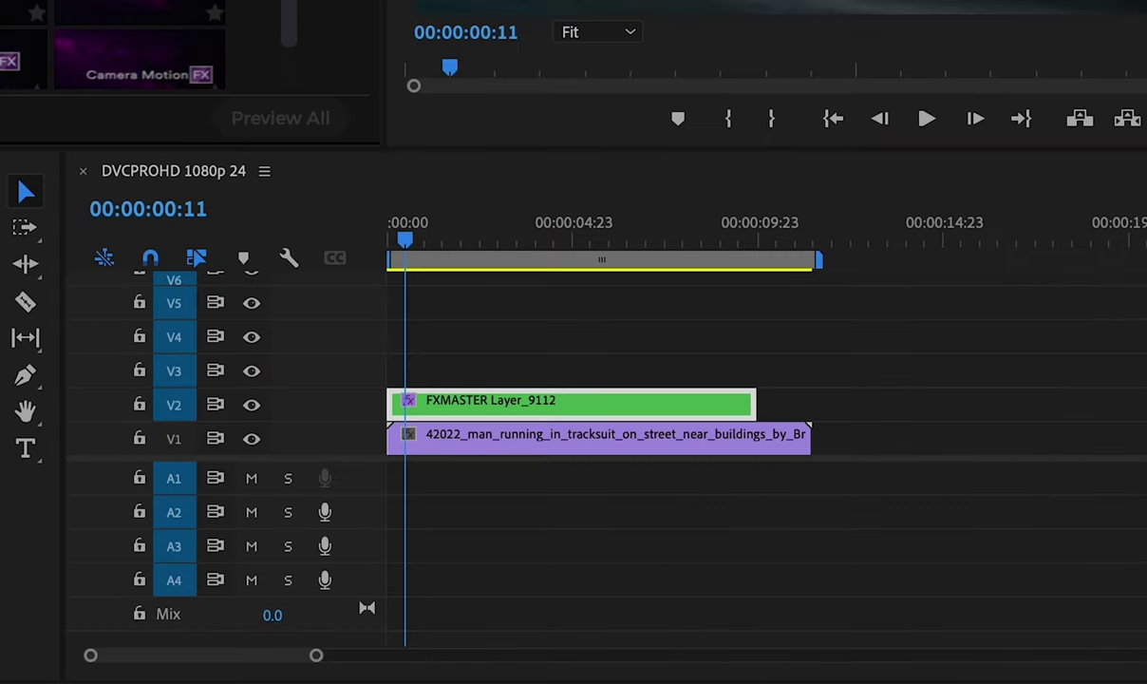
pyautogui.moveTo(745, 399); pyautogui.dragTo(808, 400)
# Step: Place the 286110_Sportscar clip after the running clip, extend the layer over it, and play from six seconds
pyautogui.click(649, 238)
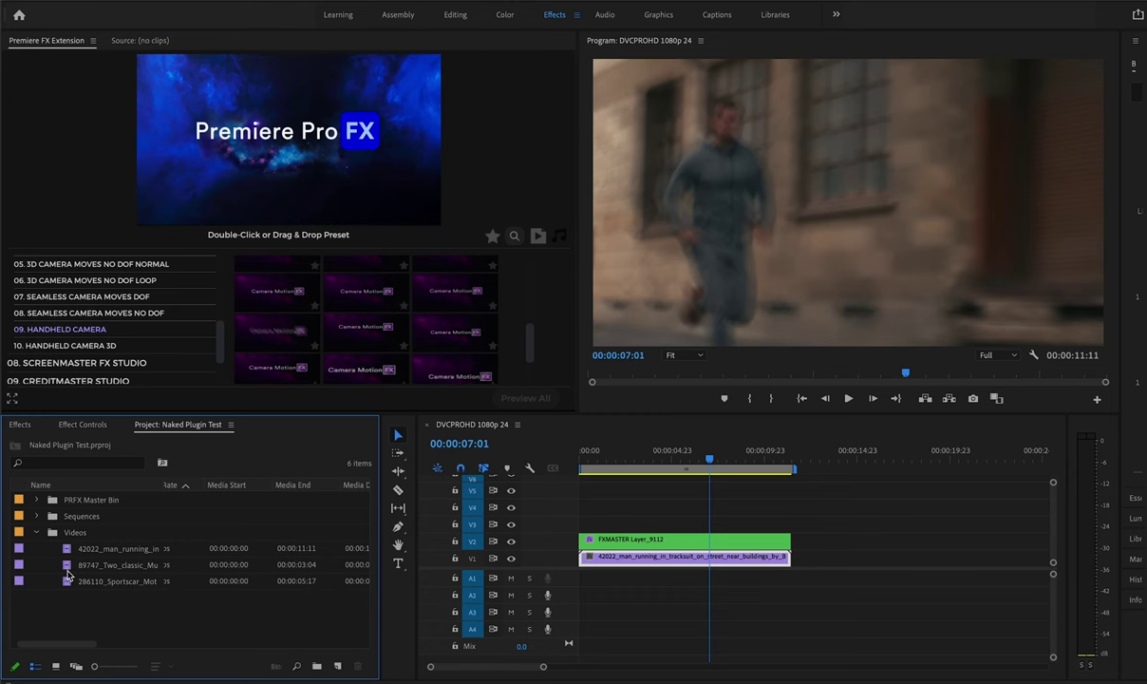
pyautogui.moveTo(69, 575); pyautogui.dragTo(805, 562)
pyautogui.click(799, 460)
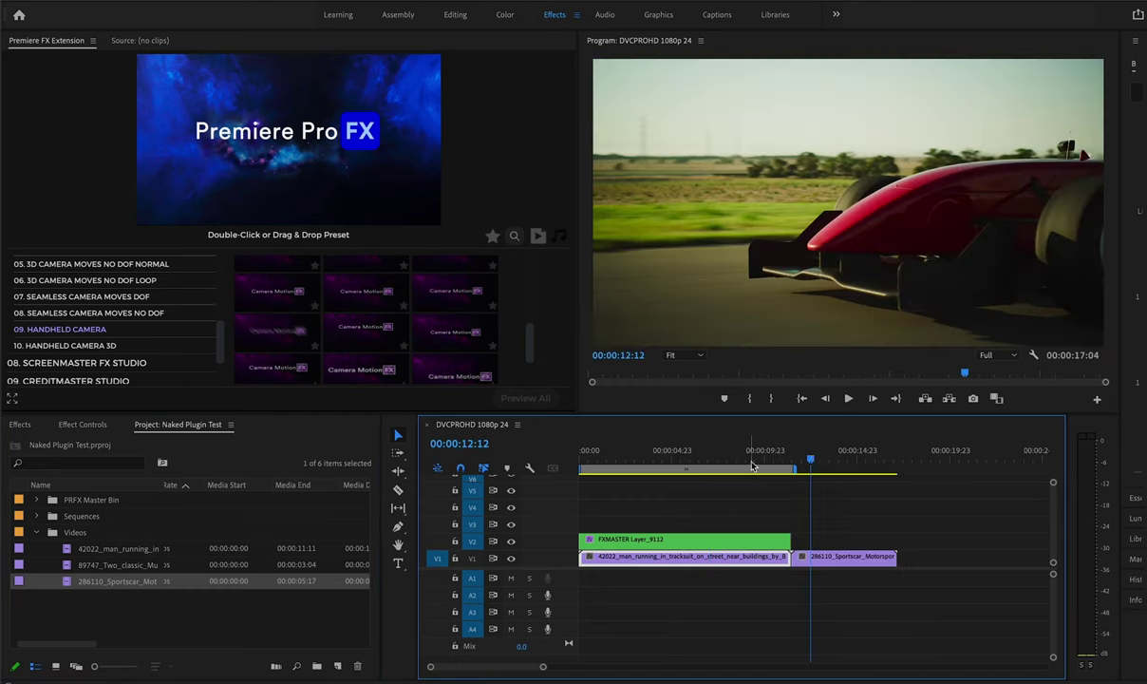
pyautogui.moveTo(783, 543); pyautogui.dragTo(893, 540)
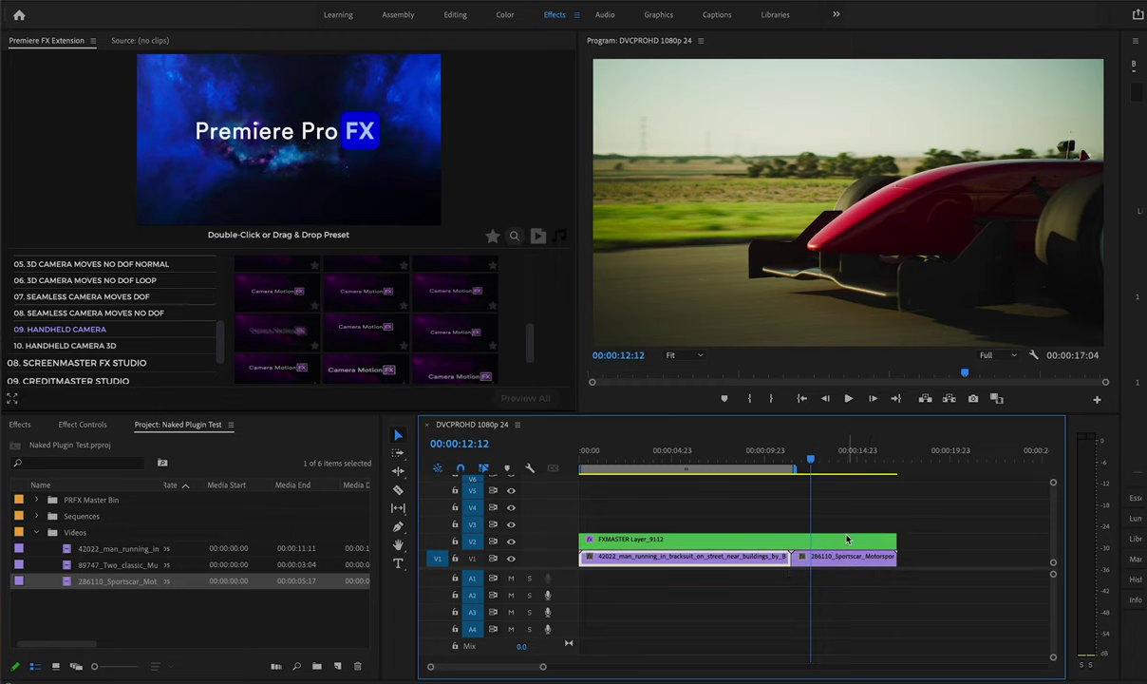
pyautogui.moveTo(798, 460); pyautogui.dragTo(691, 461)
pyautogui.press('space')
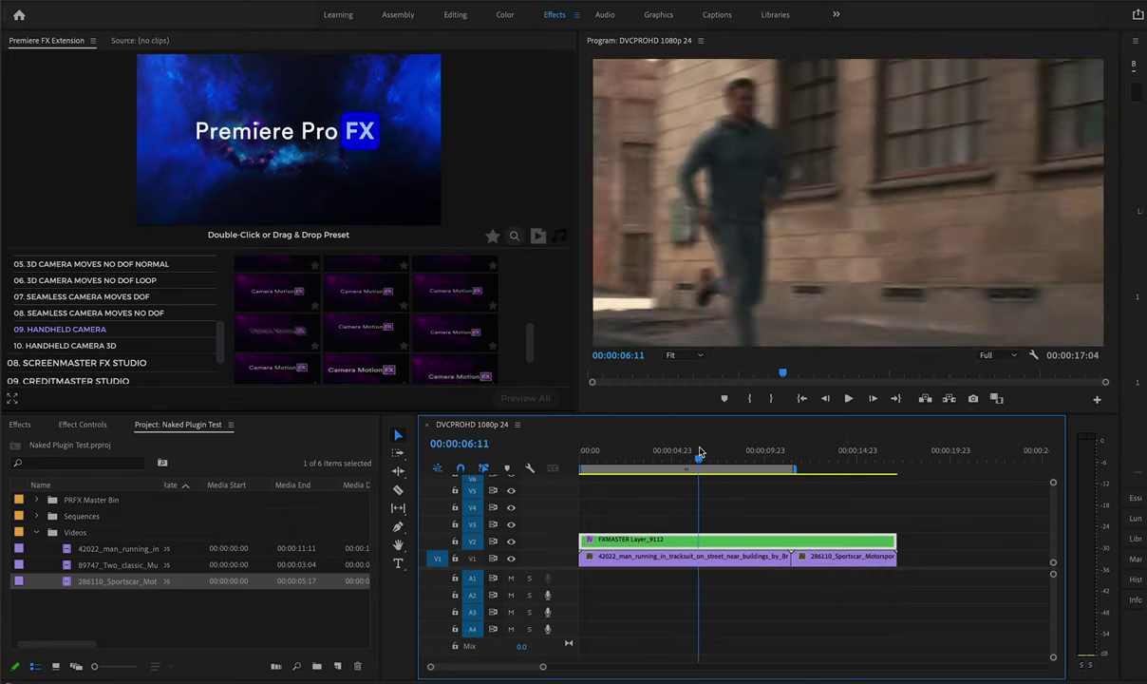